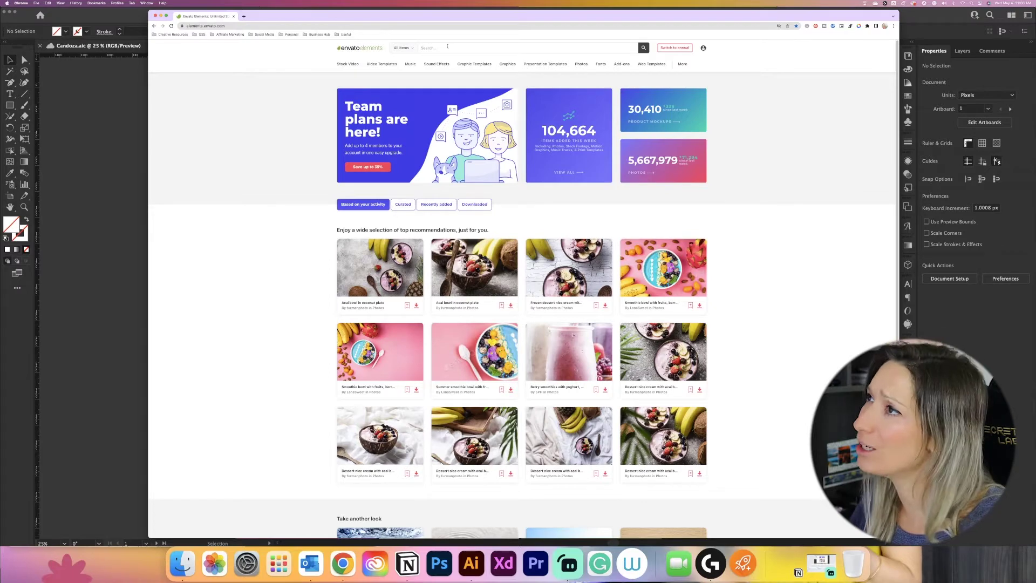
# Search Envato Elements for "candle mockups" across all items.
pyautogui.click(448, 47)
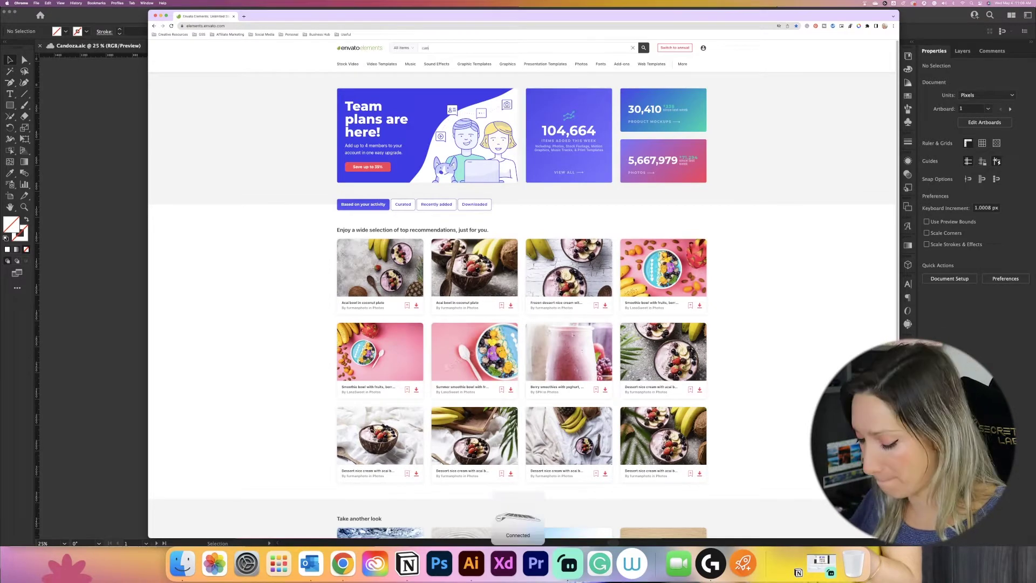
pyautogui.write('candle ')
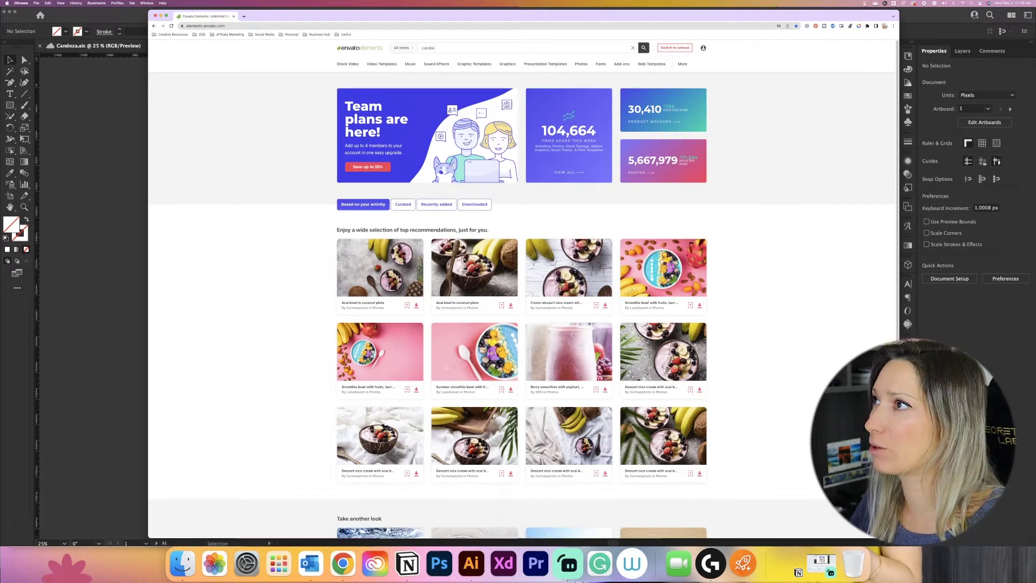
pyautogui.write(' mockups')
pyautogui.press('Return')
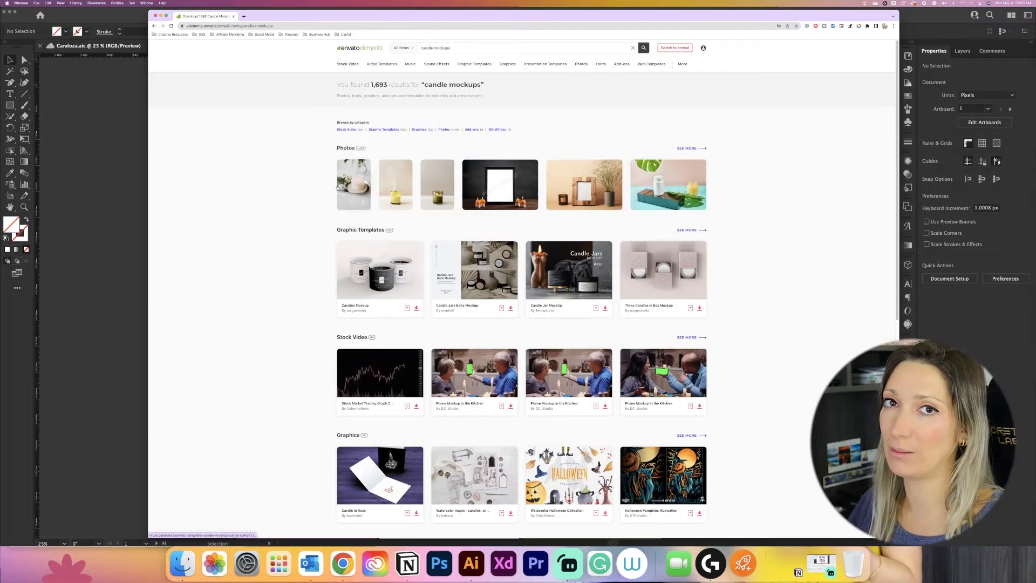
# Browse the Photos results and view the scented candle photo with blank labels beside a plant.
pyautogui.moveTo(668, 191)
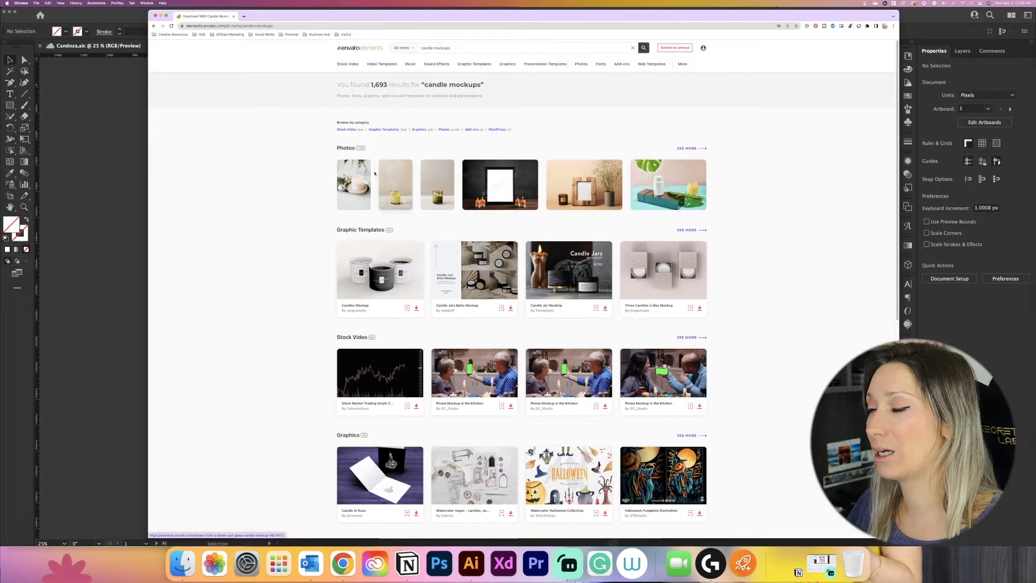
pyautogui.click(346, 148)
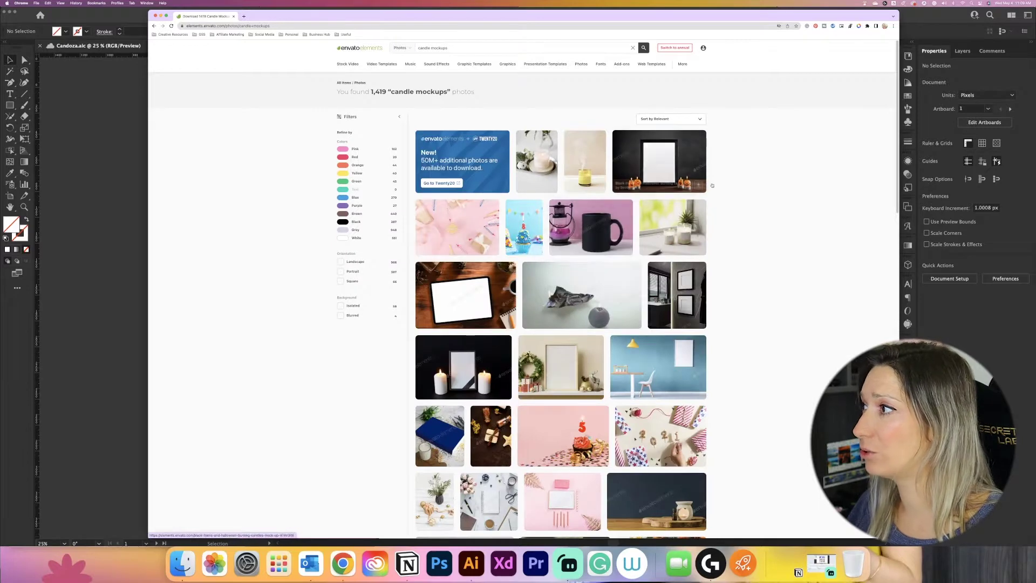
pyautogui.scroll(-3, 680, 173)
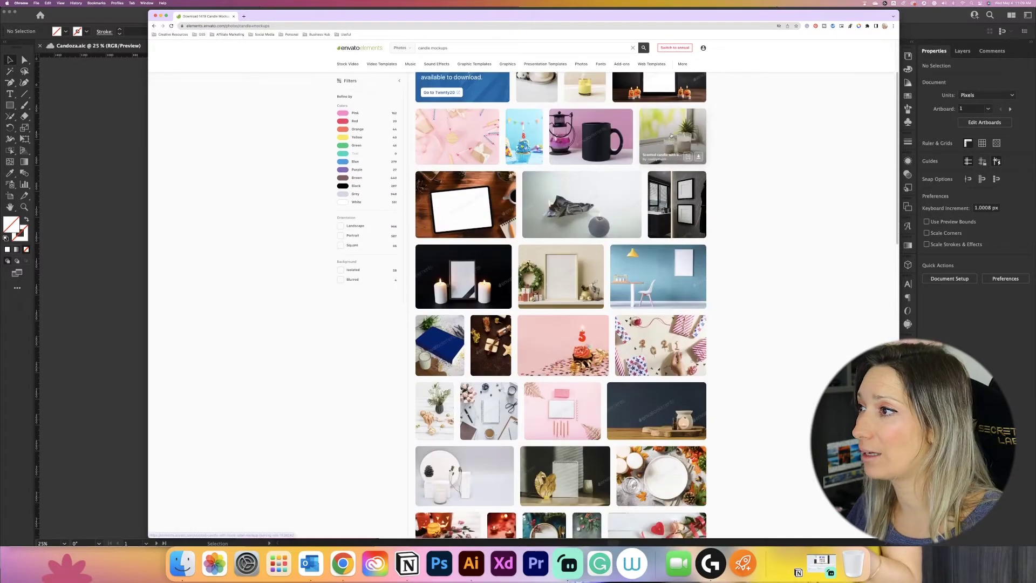
pyautogui.click(672, 136)
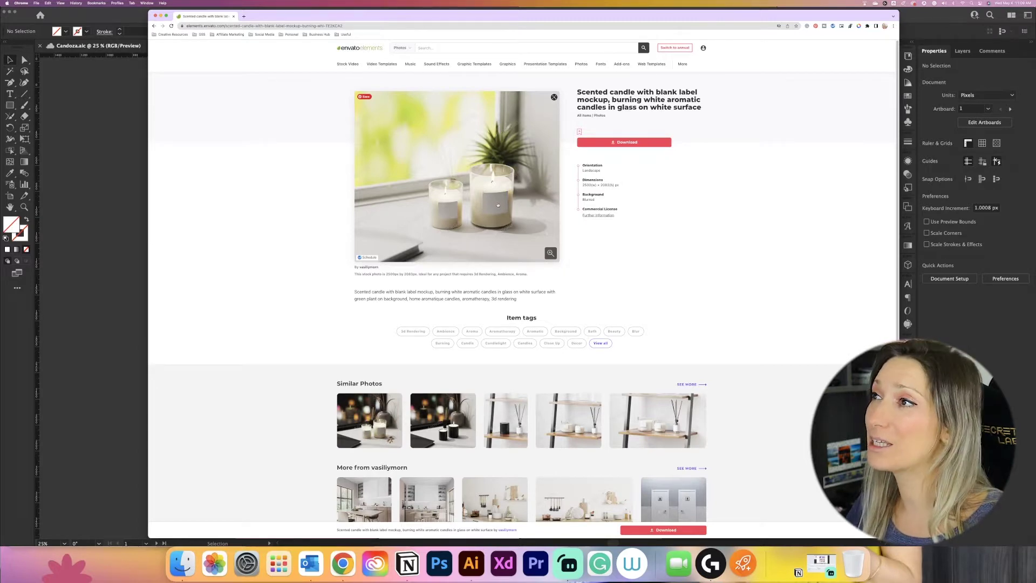
pyautogui.scroll(-1, 497, 224)
pyautogui.scroll(1, 326, 201)
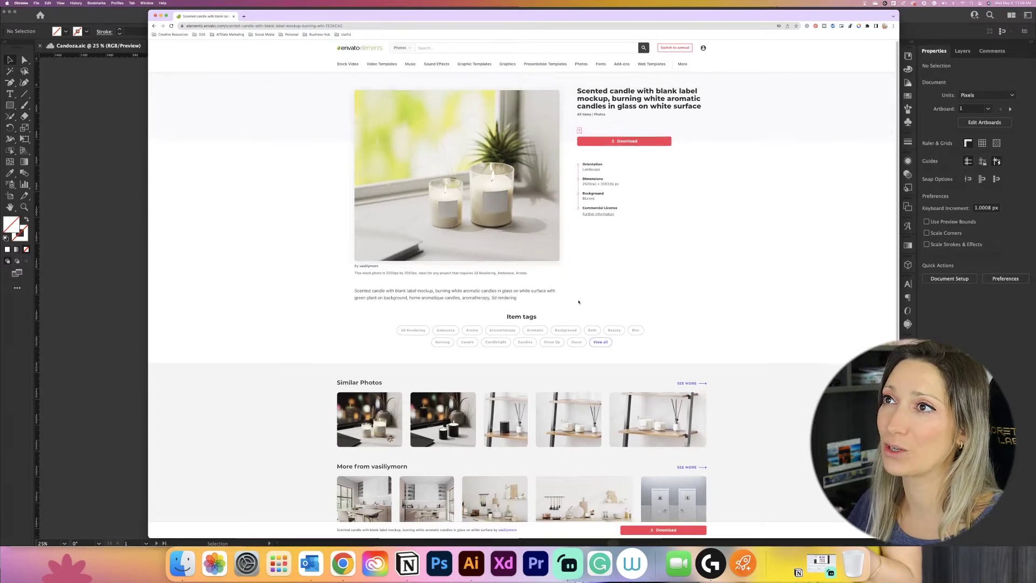
# Return to the full candle mockups results and open the complete Graphic Templates list.
pyautogui.click(154, 26)
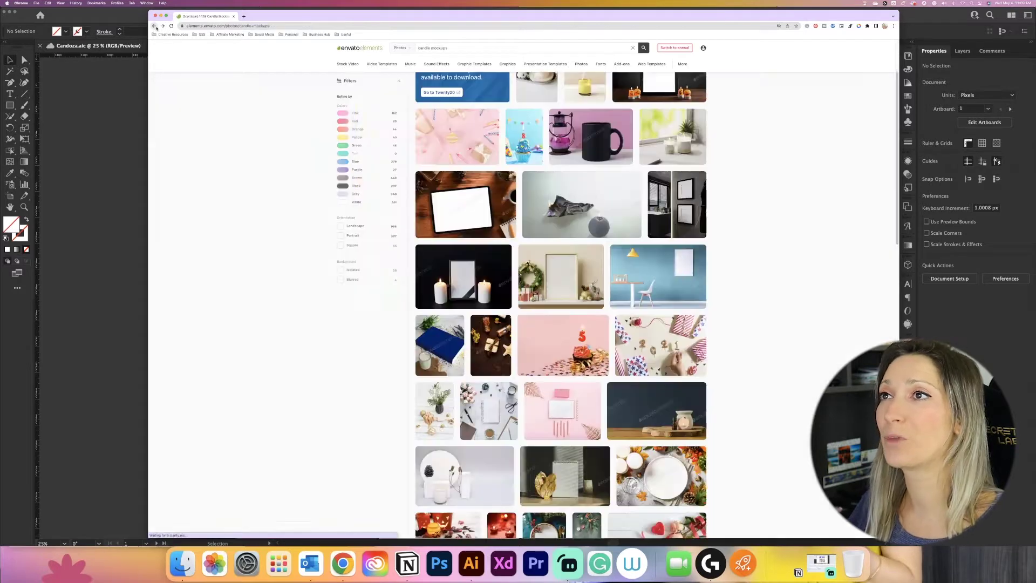
pyautogui.click(155, 26)
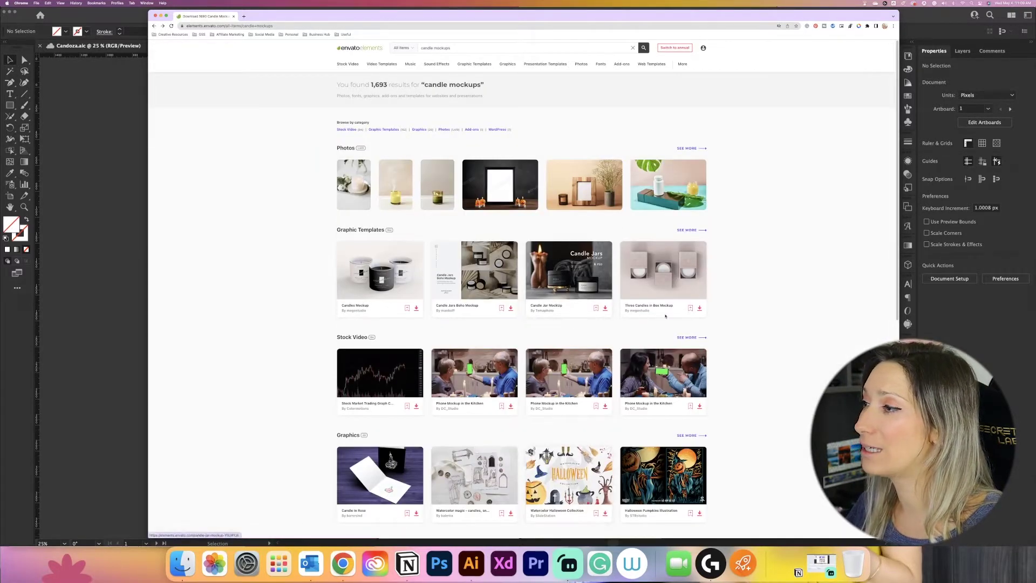
pyautogui.click(687, 233)
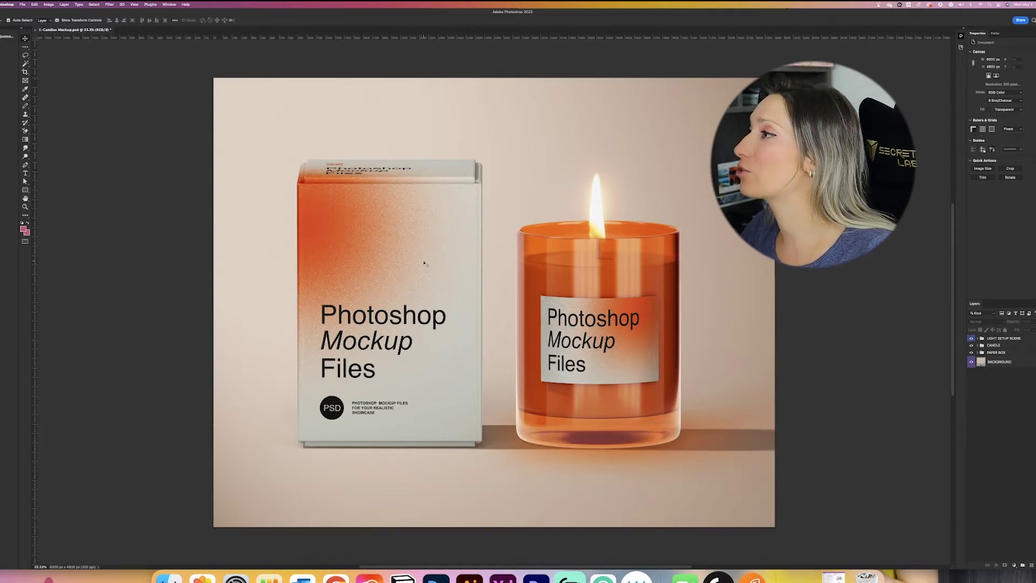
# Float the Layers panel over the canvas beside the candle and make it taller.
pyautogui.moveTo(975, 303); pyautogui.dragTo(722, 124)
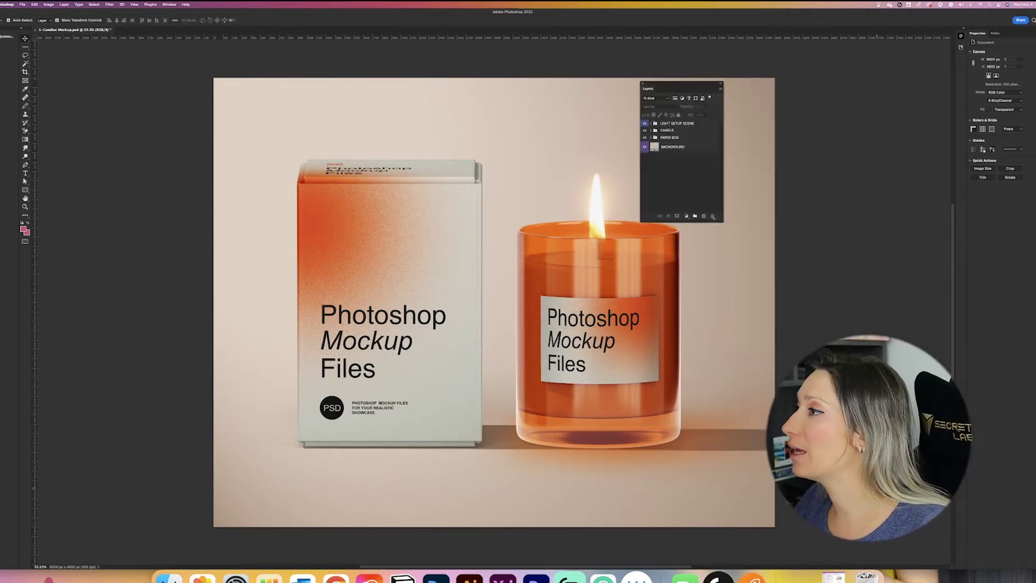
pyautogui.moveTo(682, 89); pyautogui.dragTo(766, 171)
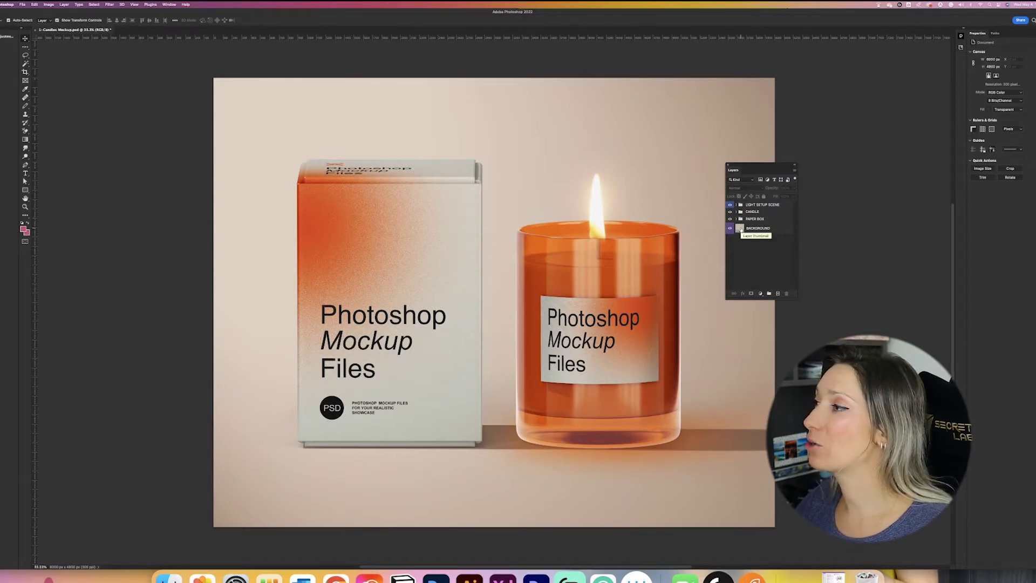
# Hide and show the BACKGROUND layer to examine its effect, leaving it visible.
pyautogui.click(730, 229)
pyautogui.click(730, 228)
pyautogui.click(731, 228)
pyautogui.click(731, 229)
pyautogui.click(730, 229)
pyautogui.click(730, 229)
pyautogui.click(731, 229)
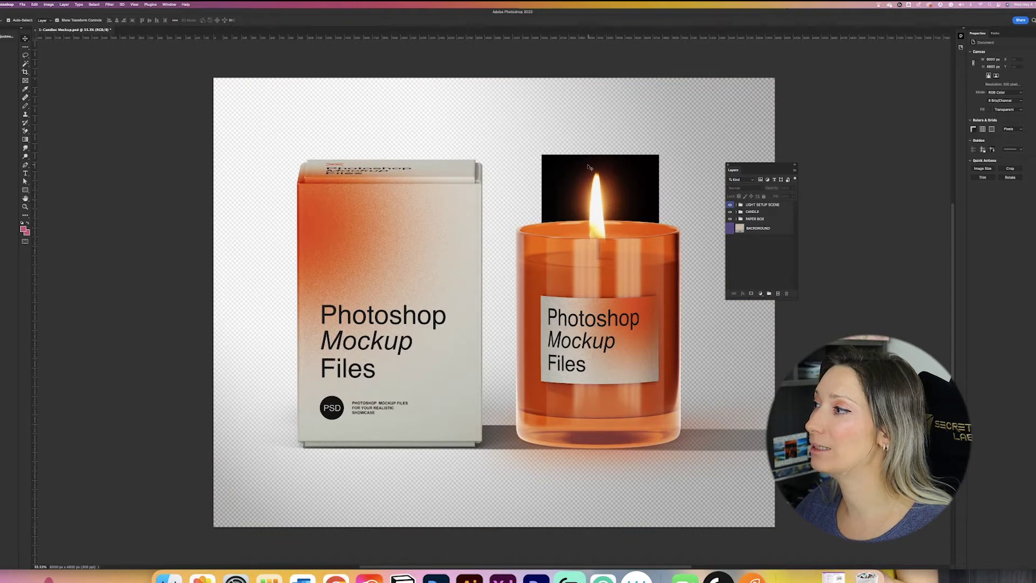
pyautogui.click(731, 229)
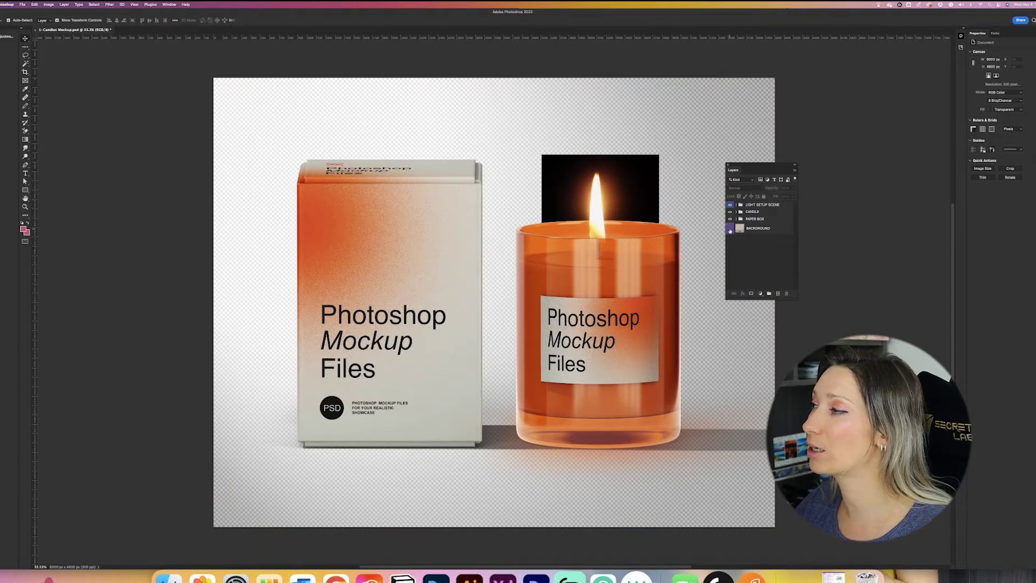
# Try a light blue fill colour on the BACKGROUND layer and discard the change.
pyautogui.doubleClick(739, 229)
pyautogui.moveTo(735, 149)
pyautogui.mouseDown()
pyautogui.moveTo(740, 139)
pyautogui.moveTo(756, 150)
pyautogui.moveTo(721, 138)
pyautogui.moveTo(754, 150)
pyautogui.moveTo(735, 150)
pyautogui.mouseUp()
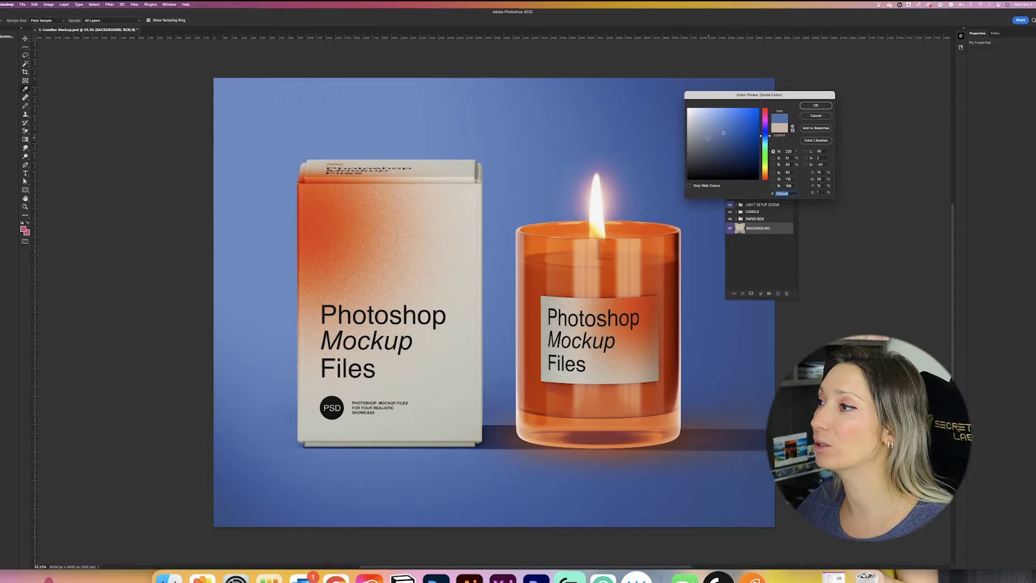
pyautogui.moveTo(723, 132); pyautogui.dragTo(704, 122)
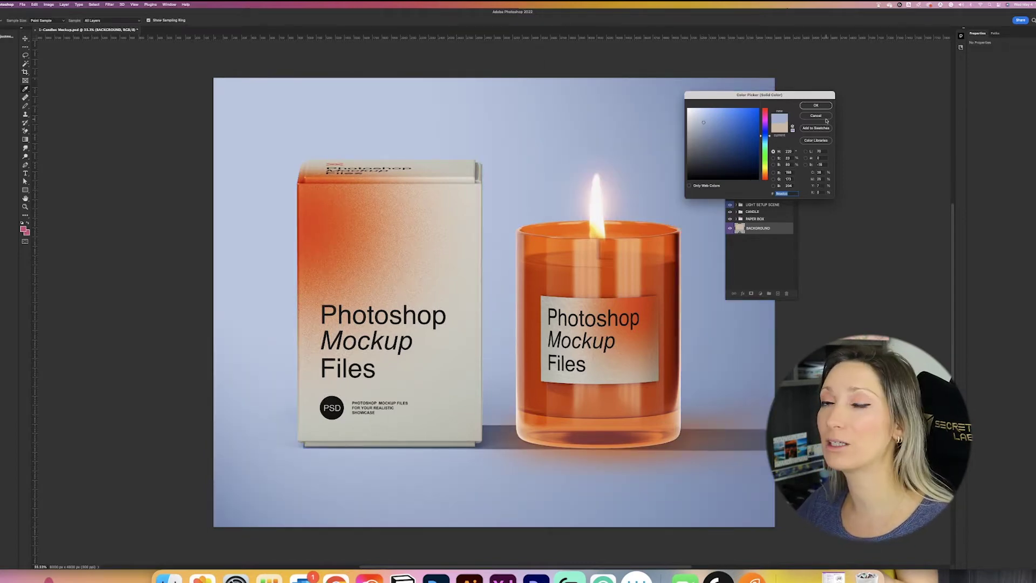
pyautogui.click(824, 117)
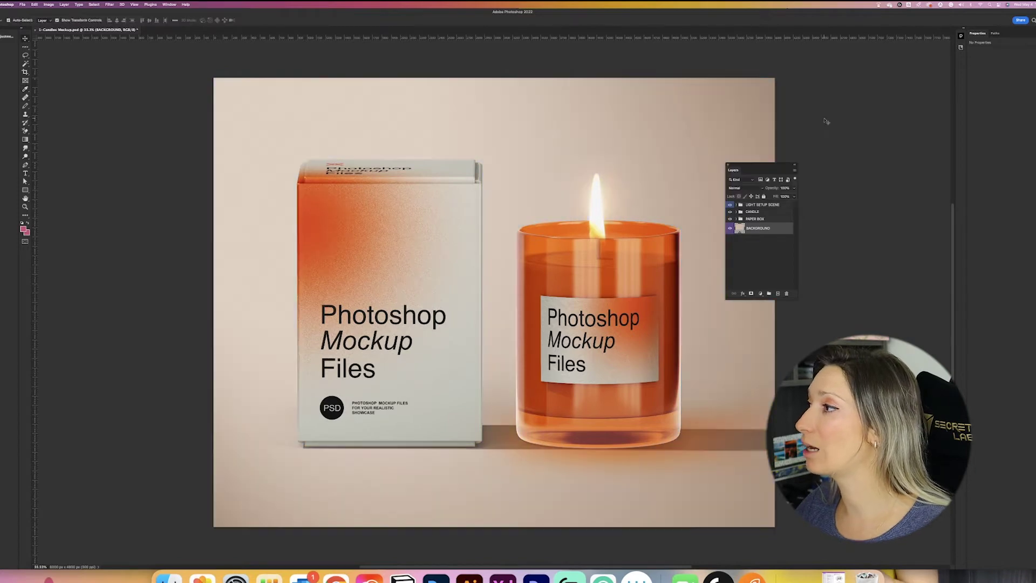
# Hide and show the LIGHT SETUP SCENE group to compare the scene with and without its lighting.
pyautogui.click(731, 205)
pyautogui.click(730, 206)
pyautogui.click(730, 205)
pyautogui.click(730, 205)
pyautogui.click(730, 205)
pyautogui.click(730, 205)
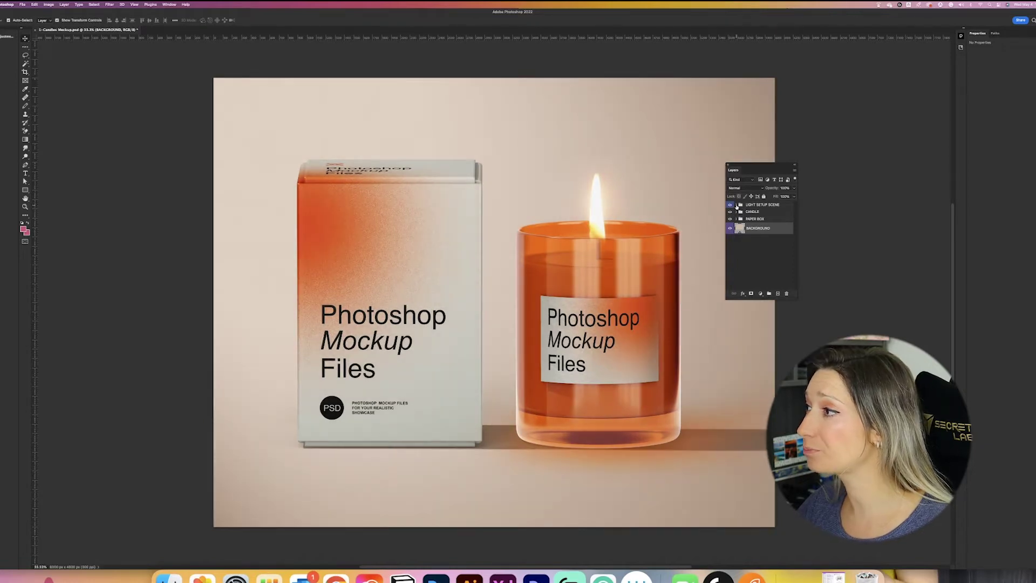
# Check what the brightness adjustment, Shadows and Highlights layers in LIGHT SETUP SCENE each contribute by toggling their visibility, and collapse the group.
pyautogui.click(737, 205)
pyautogui.click(730, 214)
pyautogui.click(730, 214)
pyautogui.click(730, 226)
pyautogui.click(730, 226)
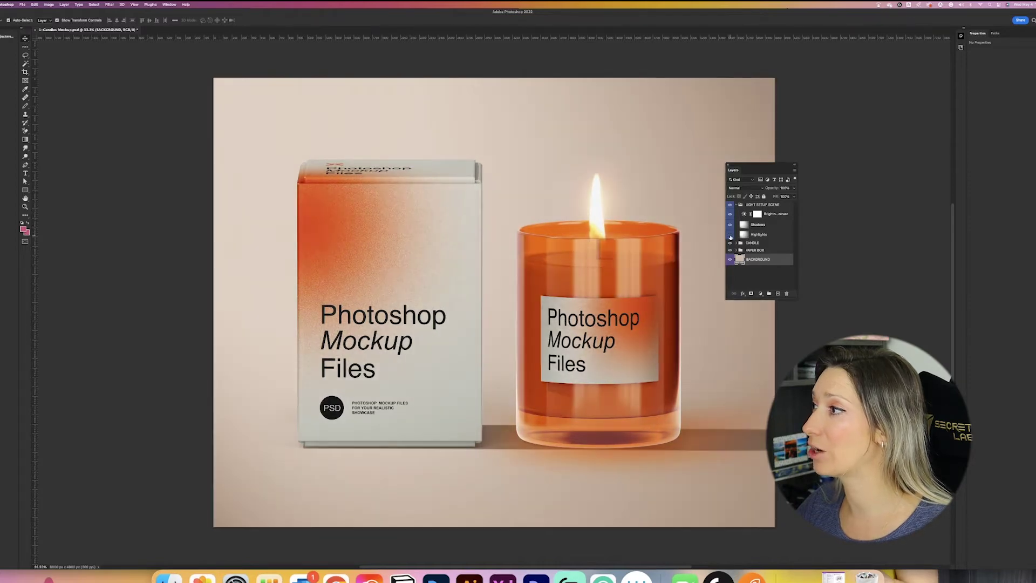
pyautogui.click(730, 233)
pyautogui.click(730, 234)
pyautogui.click(732, 224)
pyautogui.click(731, 224)
pyautogui.click(731, 205)
pyautogui.click(731, 205)
pyautogui.click(736, 206)
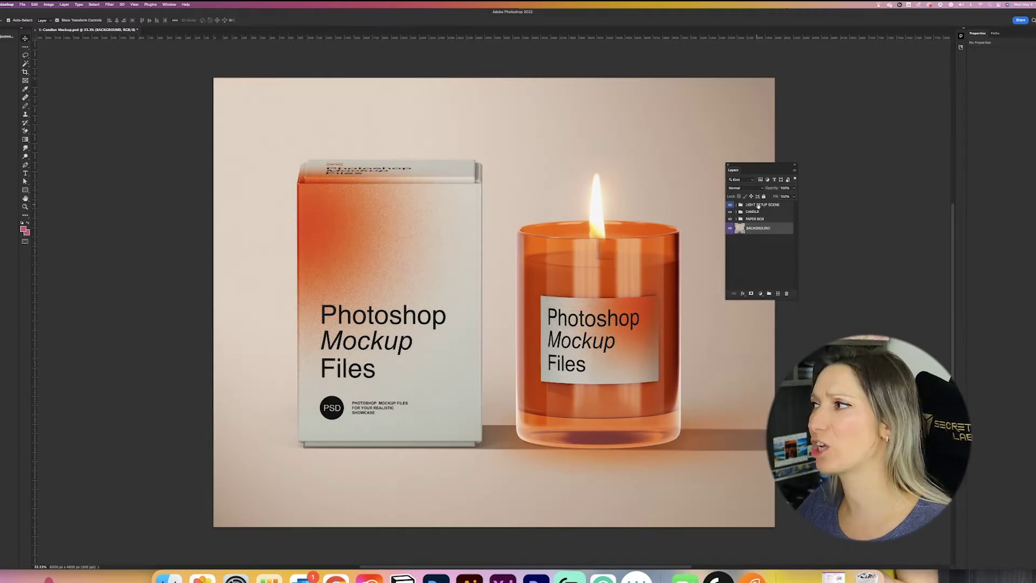
# Examine the contents of the PAPER BOX group and of the CANDLE group, including its CANDLE FLAME and LIGHT SETUP subgroups.
pyautogui.click(736, 219)
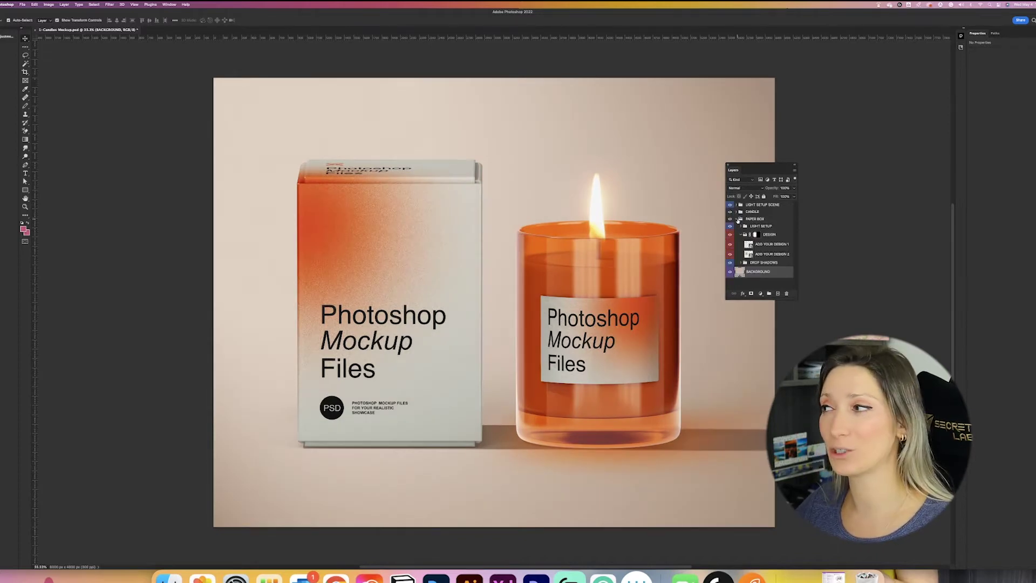
pyautogui.click(737, 219)
pyautogui.click(736, 212)
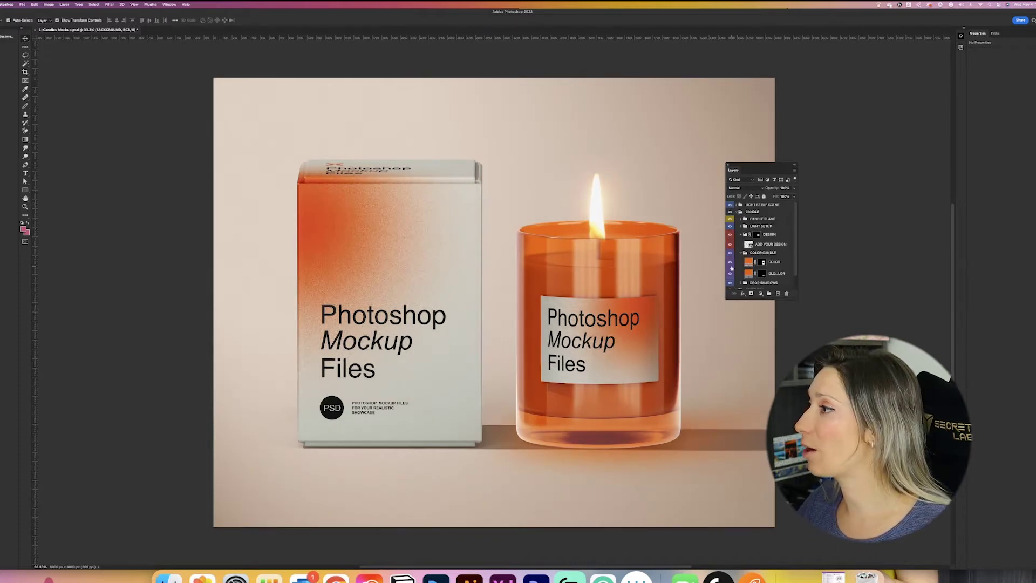
pyautogui.click(742, 218)
pyautogui.click(755, 227)
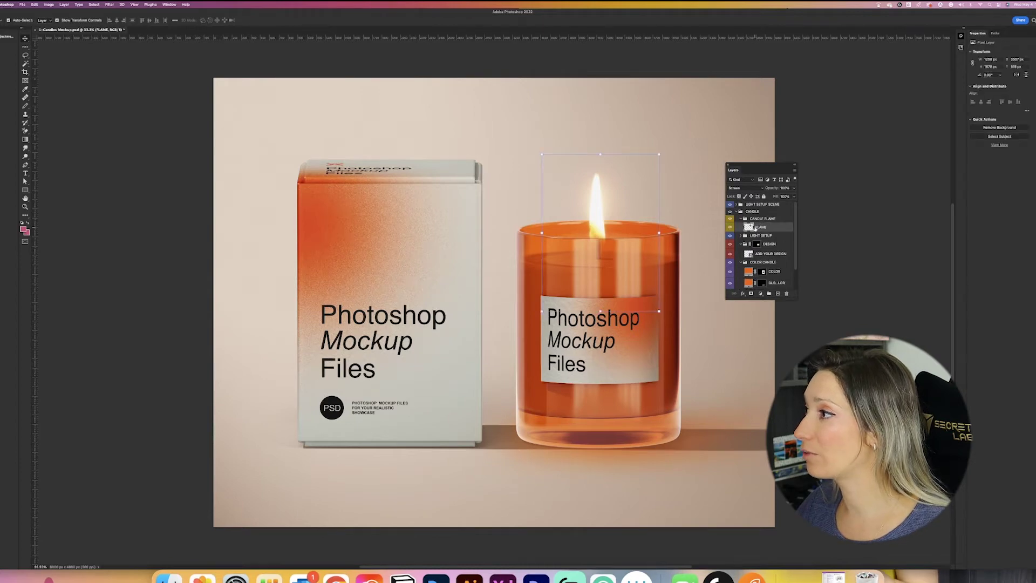
pyautogui.click(742, 218)
pyautogui.click(745, 225)
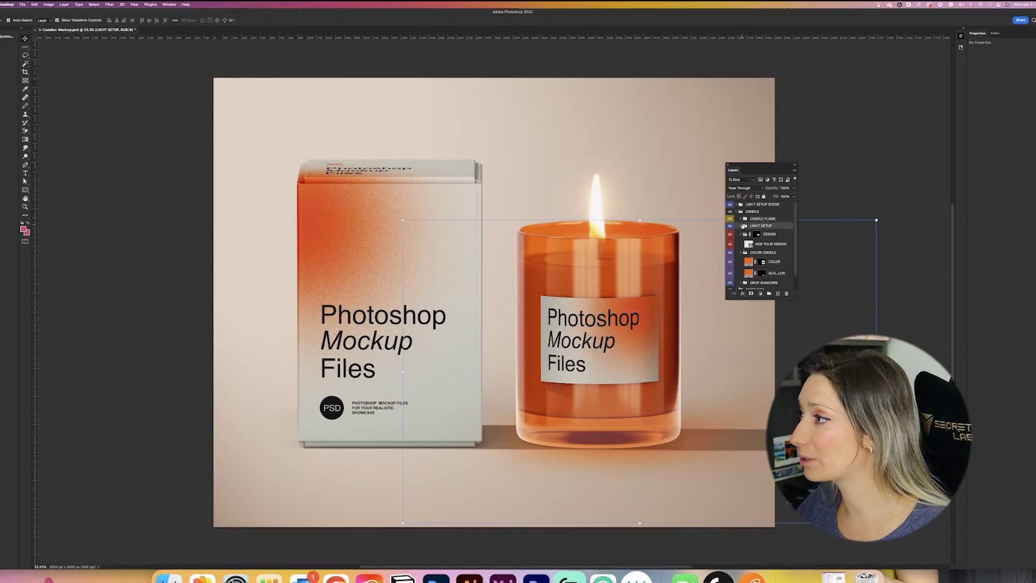
pyautogui.click(740, 227)
pyautogui.click(741, 226)
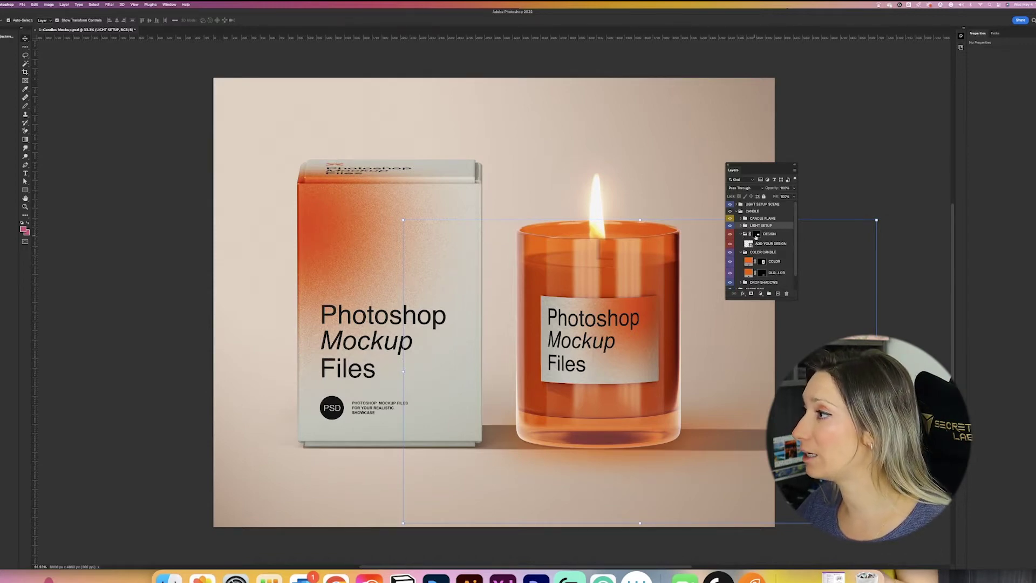
# Open the candle label's ADD YOUR DESIGN smart object for editing and move the Layers panel to the artwork's edge.
pyautogui.click(743, 246)
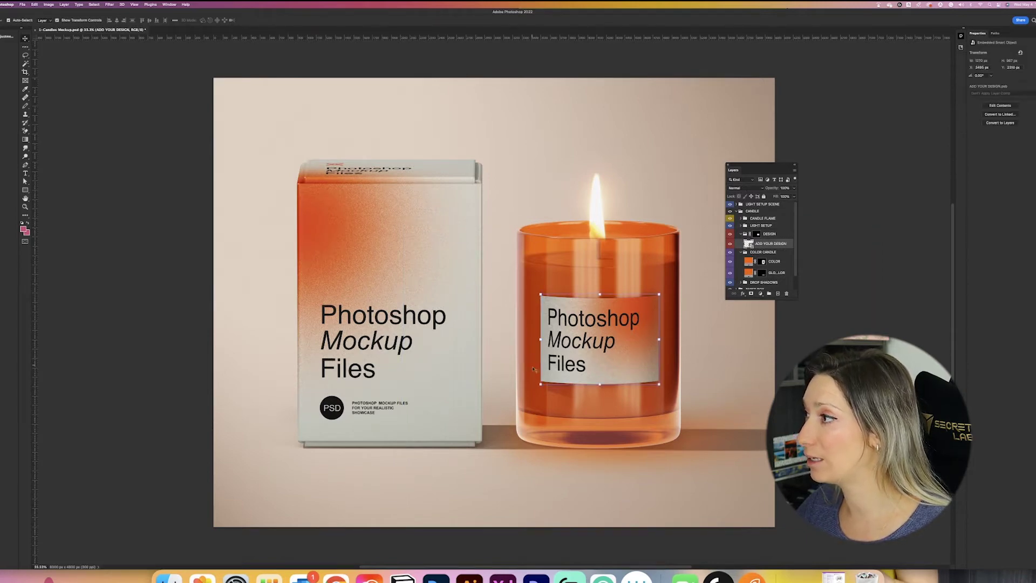
pyautogui.doubleClick(749, 244)
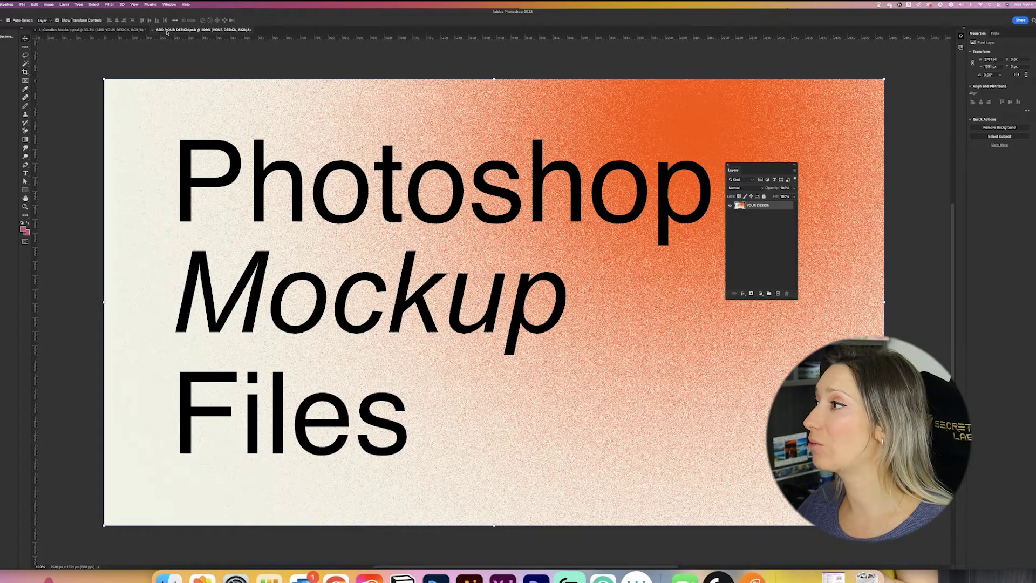
pyautogui.moveTo(757, 172); pyautogui.dragTo(900, 158)
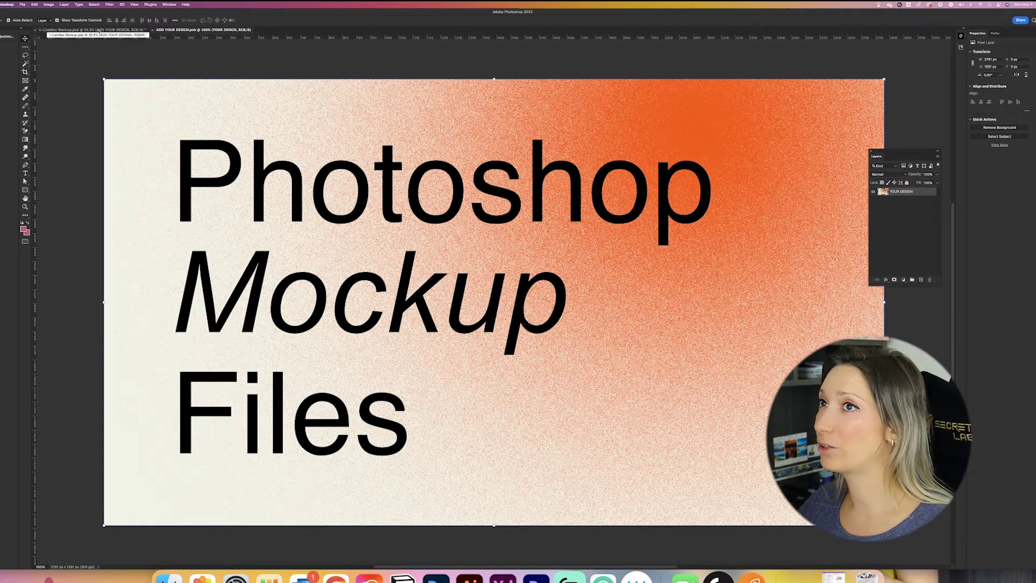
# Return to the 1-Candles Mockup document and toggle the candle's COLOR layer to check its effect.
pyautogui.click(98, 30)
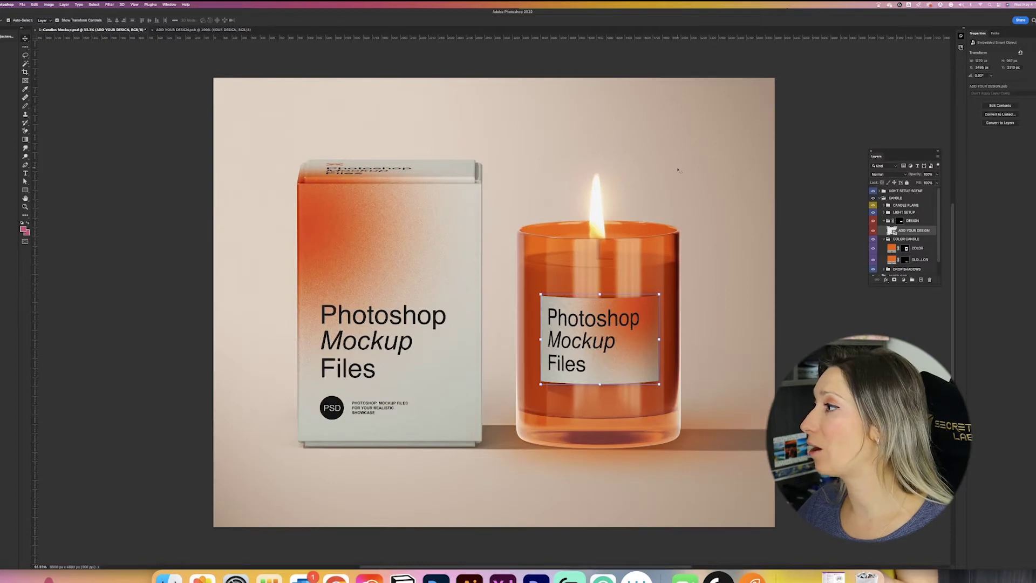
pyautogui.scroll(-2, 881, 239)
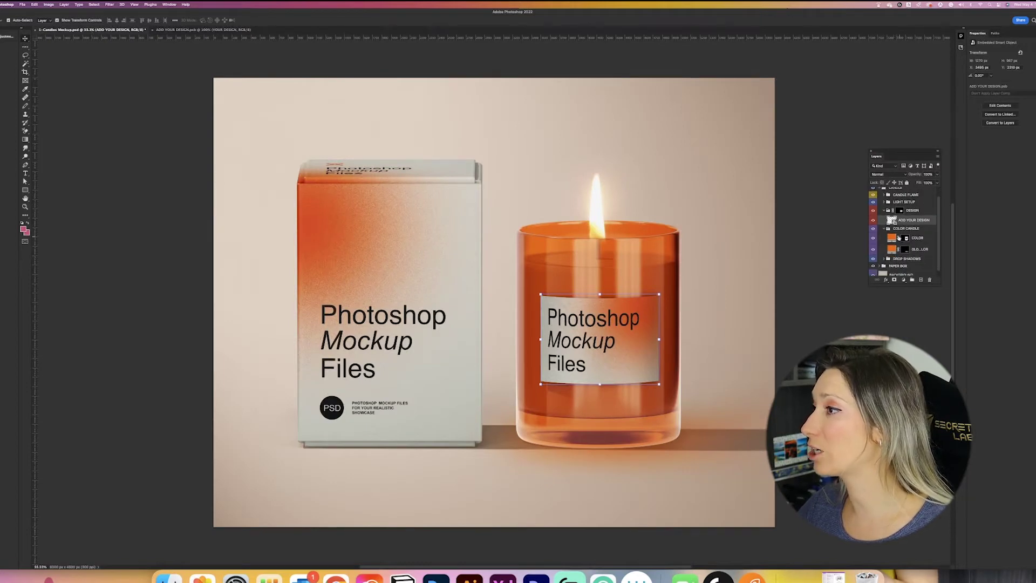
pyautogui.click(873, 238)
pyautogui.click(874, 238)
pyautogui.click(702, 272)
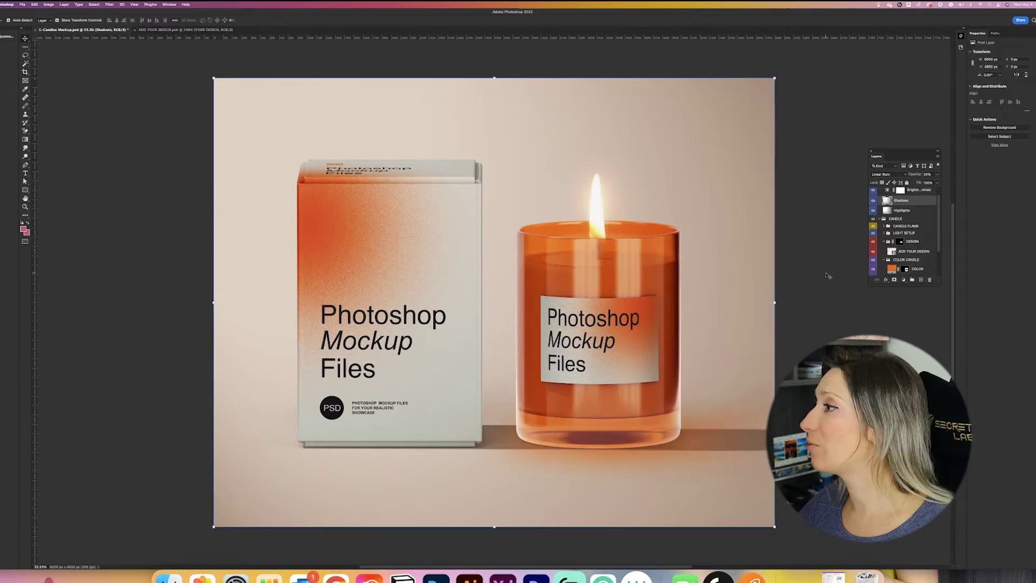
# Collapse the CANDLE group, expand PAPER BOX and select its ADD YOUR DESIGN 2 layer for the box front.
pyautogui.click(880, 219)
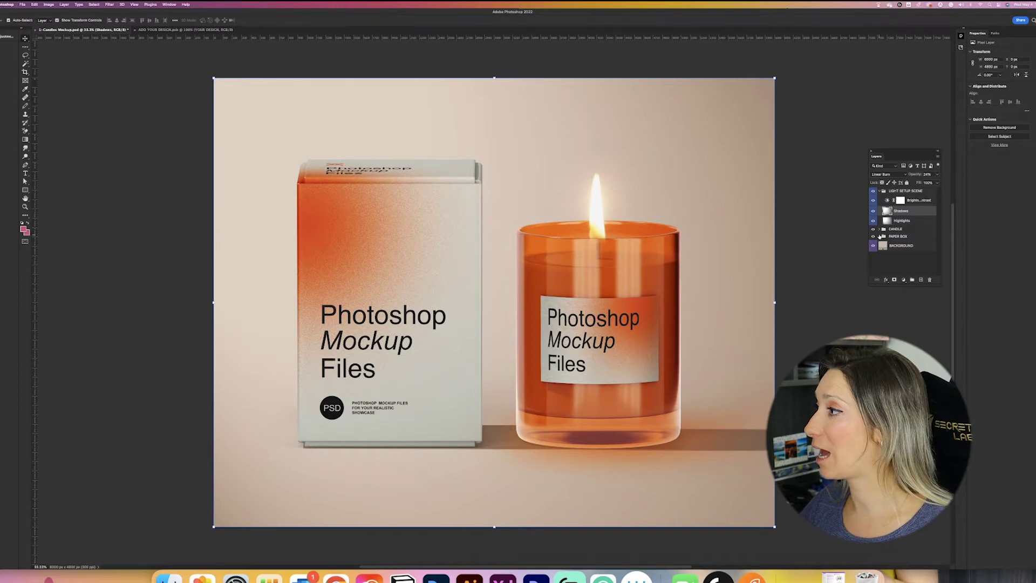
pyautogui.click(880, 236)
pyautogui.scroll(-1, 913, 247)
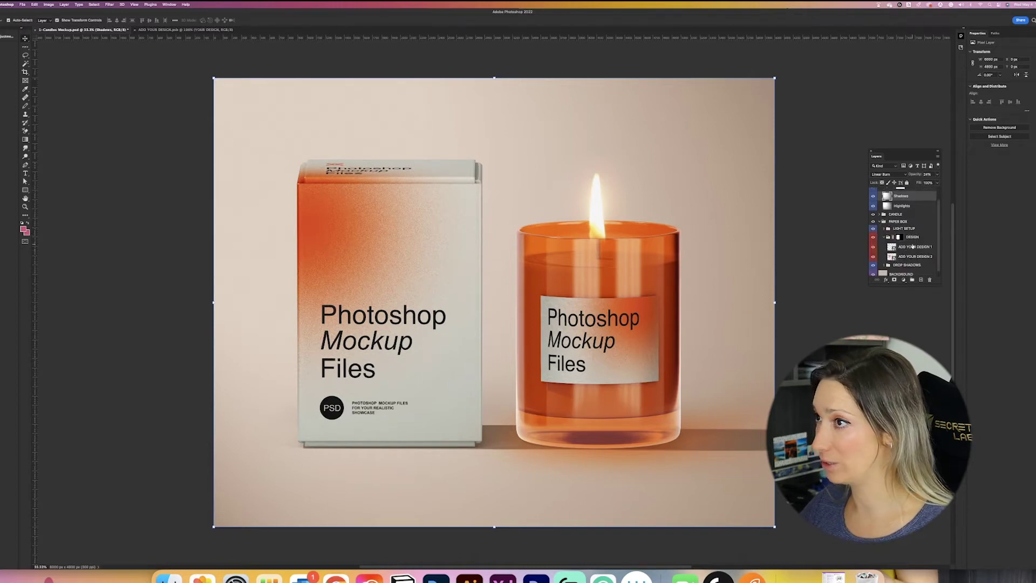
pyautogui.click(912, 258)
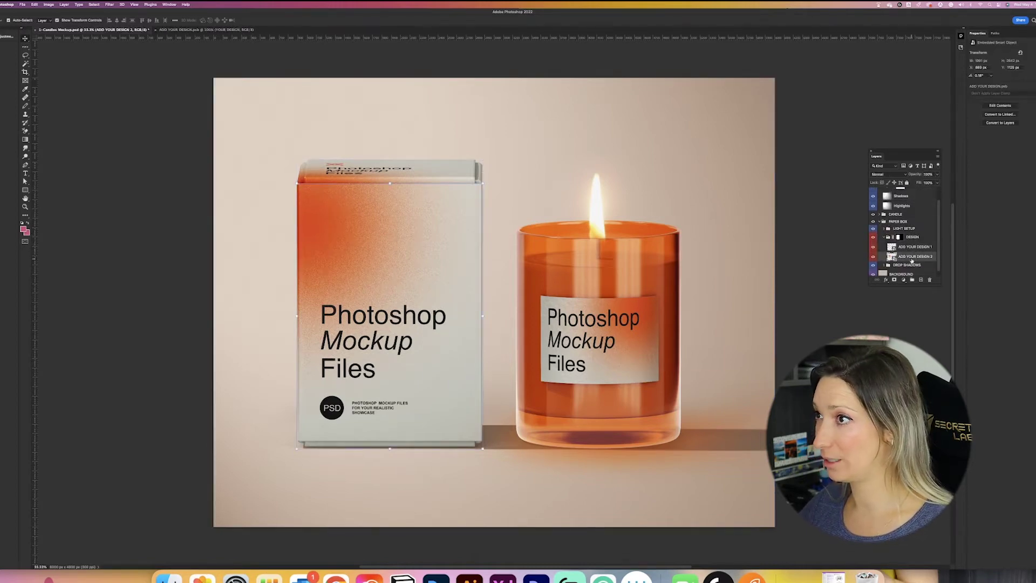
# Toggle the visibility of the paper box's ADD YOUR DESIGN 1 and ADD YOUR DESIGN 2 layers to see which faces they control.
pyautogui.click(874, 247)
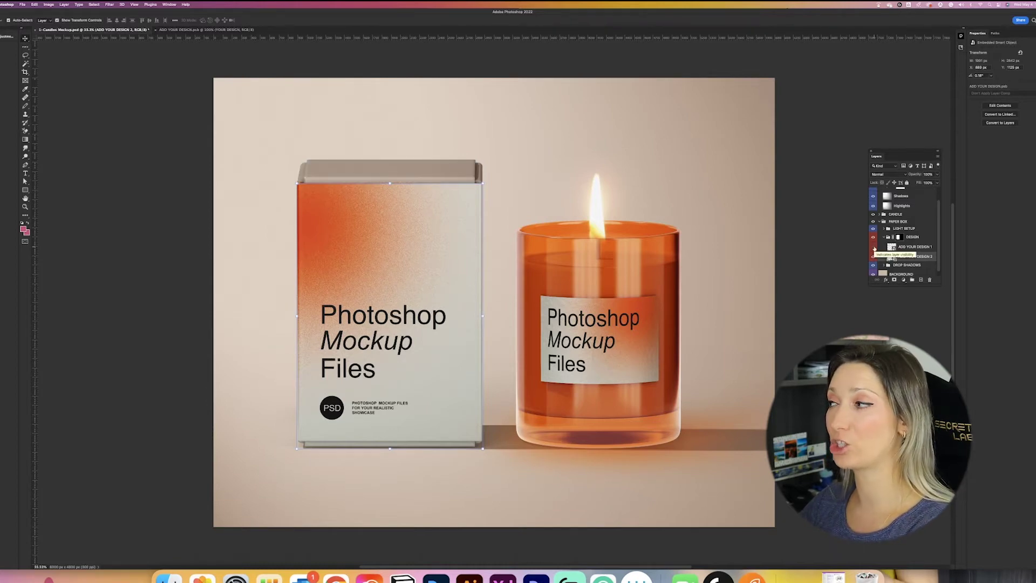
pyautogui.click(874, 248)
pyautogui.click(874, 248)
pyautogui.click(874, 247)
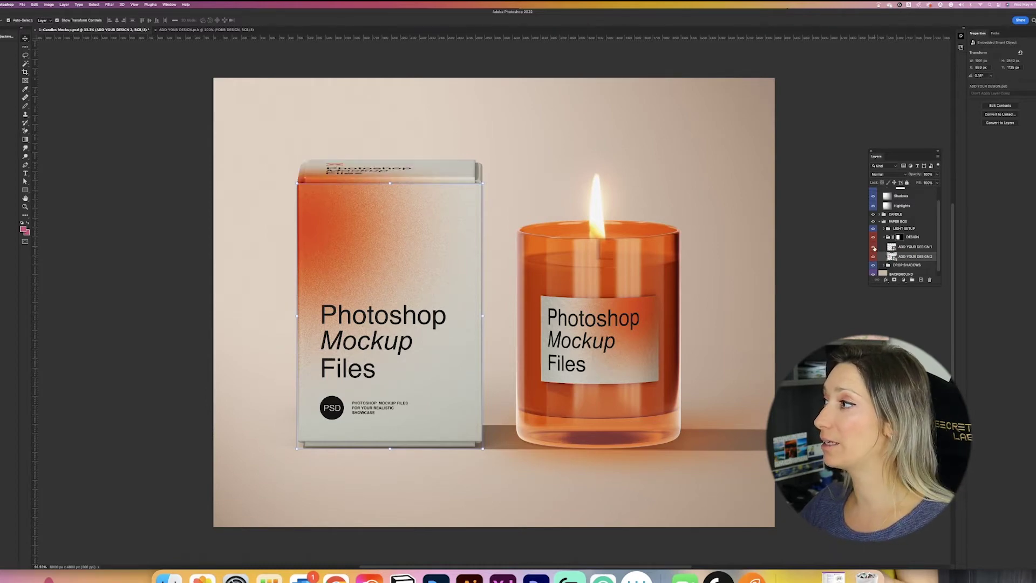
pyautogui.click(875, 248)
pyautogui.click(874, 247)
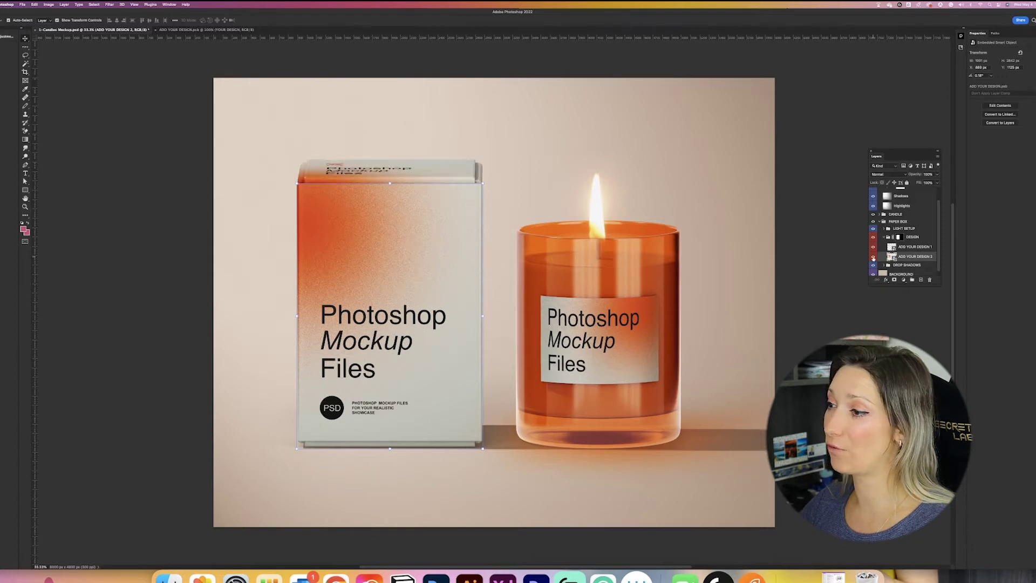
pyautogui.click(874, 258)
pyautogui.click(874, 257)
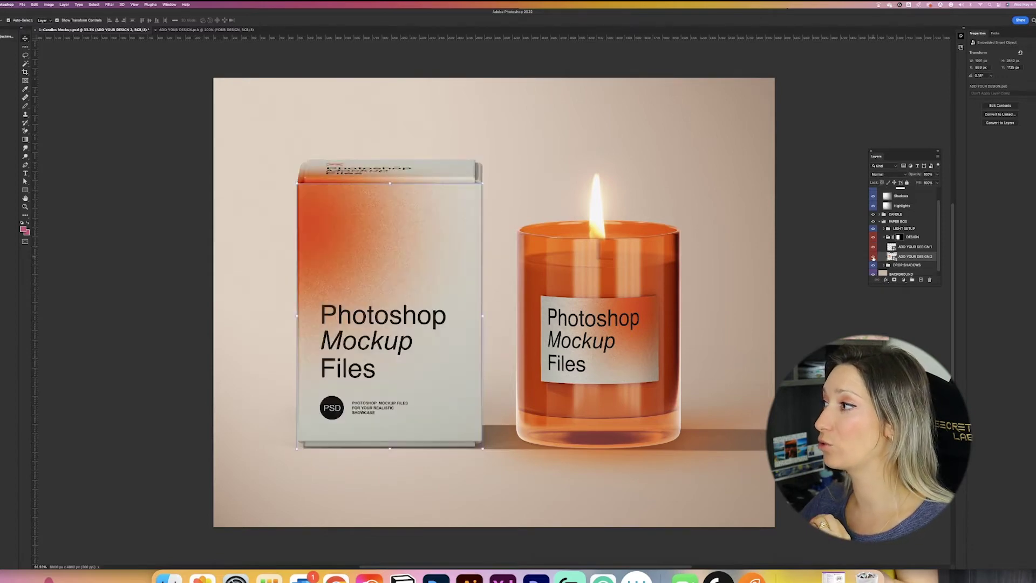
pyautogui.click(874, 257)
pyautogui.click(874, 257)
# Open the box front's ADD YOUR DESIGN 2 smart object for editing and switch back to the candle label's smart object document.
pyautogui.doubleClick(892, 256)
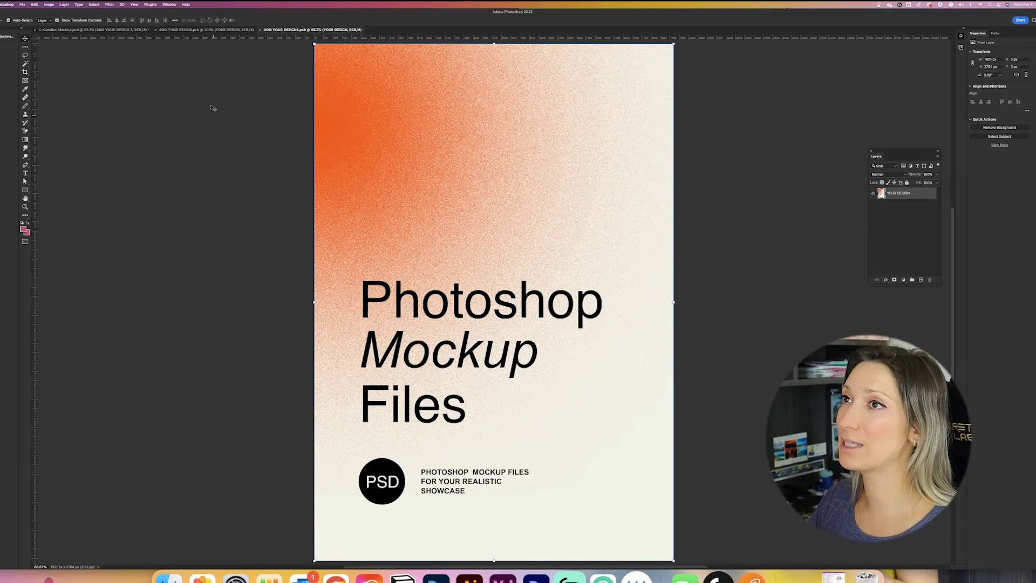
pyautogui.click(205, 29)
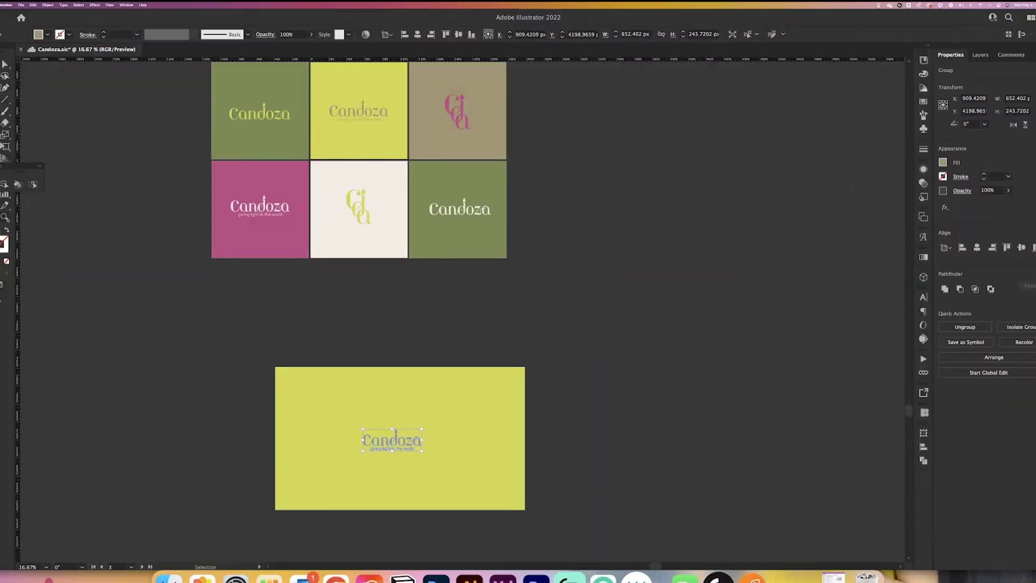
# In Illustrator, add "BE AMAZED" to the label opposite "FRESH SCENT" in the same style and centre the Candoza logo group horizontally.
pyautogui.click(405, 443)
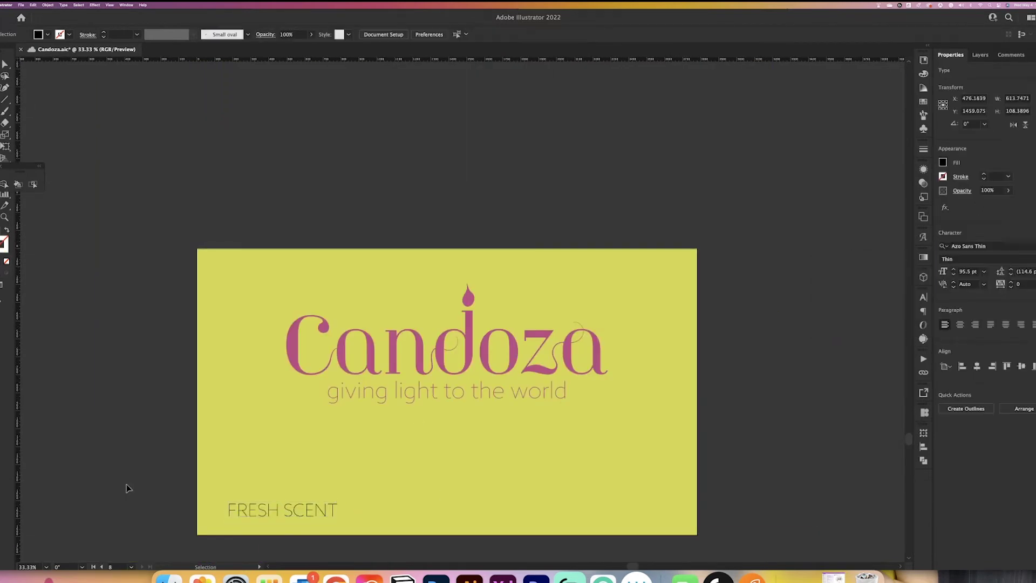
pyautogui.moveTo(281, 369); pyautogui.dragTo(630, 370)
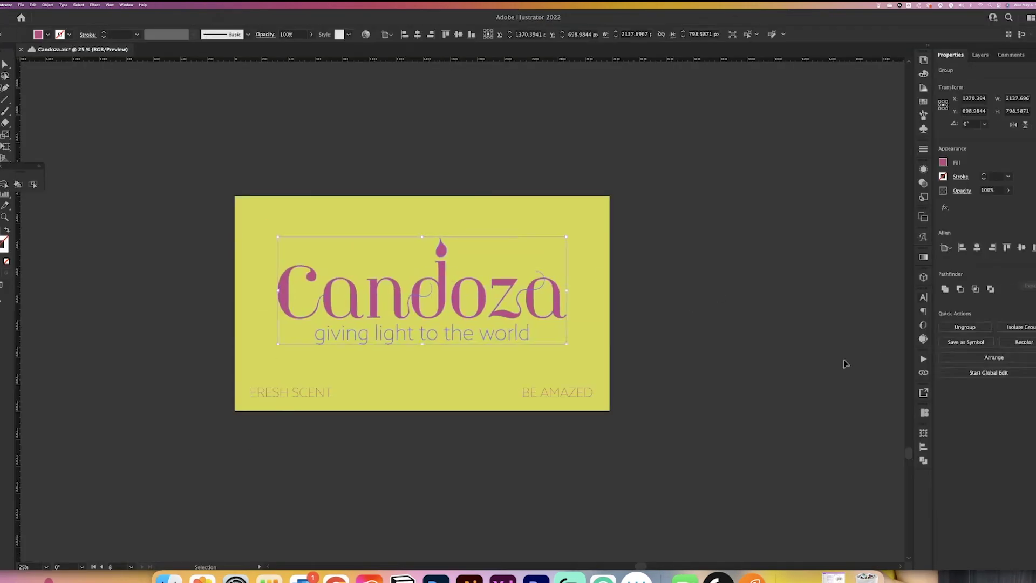
pyautogui.click(977, 248)
pyautogui.click(292, 393)
pyautogui.keyDown('shift'); pyautogui.click(556, 393); pyautogui.keyUp('shift')
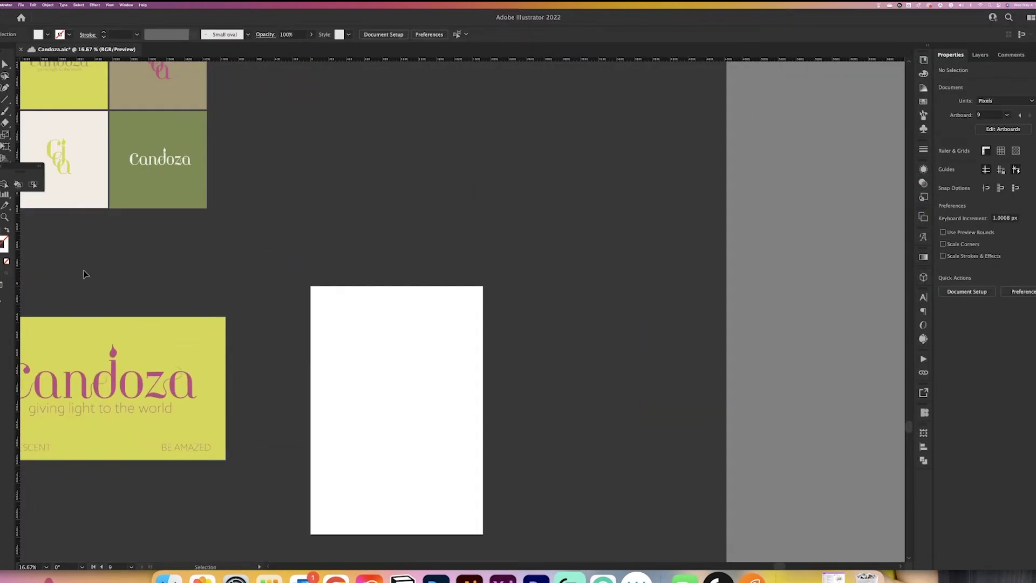
# Cover a new 1921 × 2764 px artboard beside the label with a same-sized rectangle in the label's yellow-green.
pyautogui.moveTo(309, 285)
pyautogui.mouseDown()
pyautogui.moveTo(453, 532)
pyautogui.moveTo(484, 534)
pyautogui.mouseUp()
pyautogui.press('i')
pyautogui.click(196, 331)
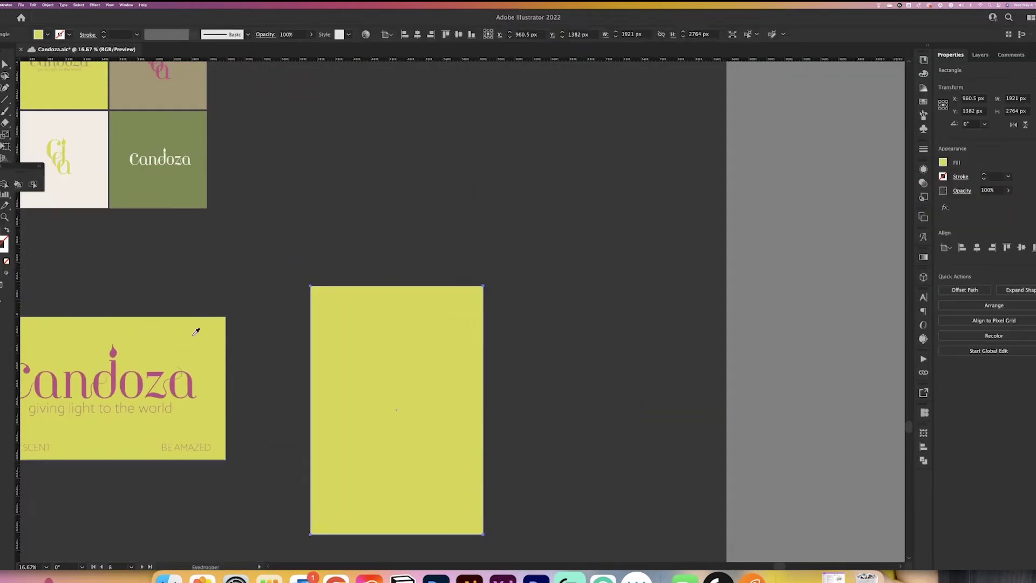
pyautogui.press('v')
# Add a gradient mesh point near the rectangle's upper-left corner and colour it with the magenta sampled from the Candoza logo.
pyautogui.hscroll(-2, 137, 262)
pyautogui.press('u')
pyautogui.click(375, 286)
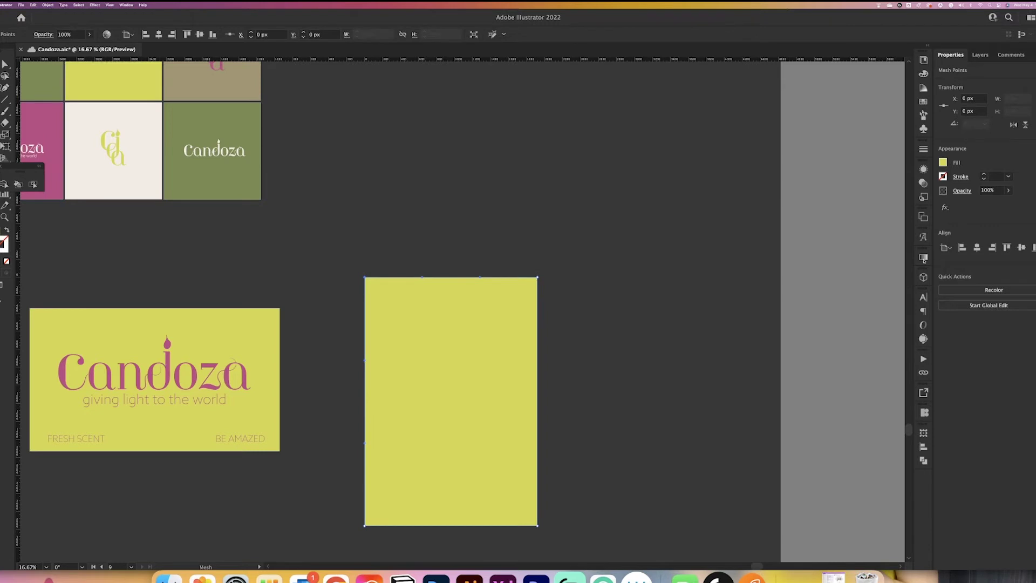
pyautogui.click(923, 261)
pyautogui.press('v')
pyautogui.press('super+=')
pyautogui.scroll(-2, 386, 377)
pyautogui.press('a')
pyautogui.moveTo(298, 166); pyautogui.dragTo(307, 177)
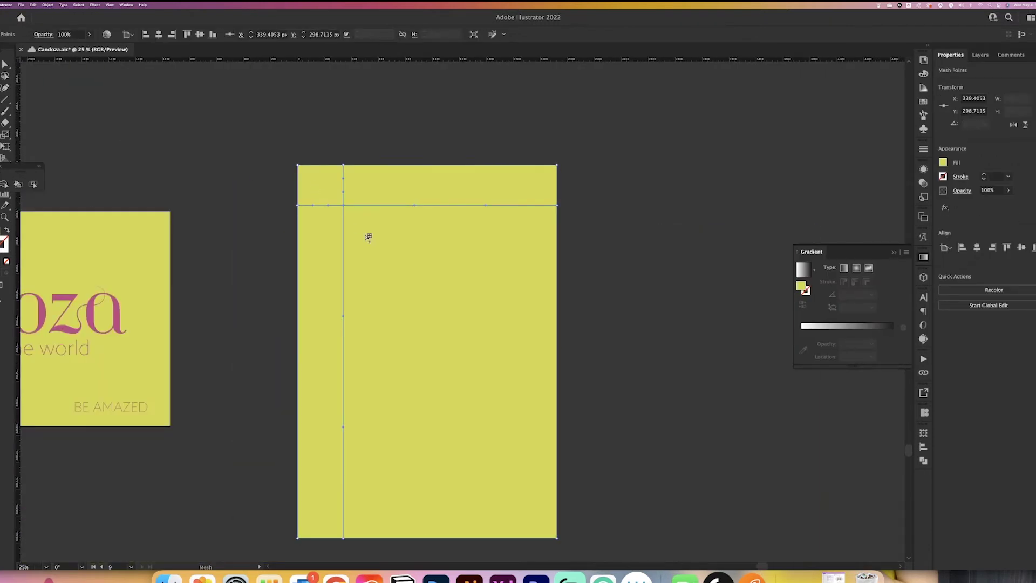
pyautogui.press('g')
pyautogui.press('i')
pyautogui.click(113, 318)
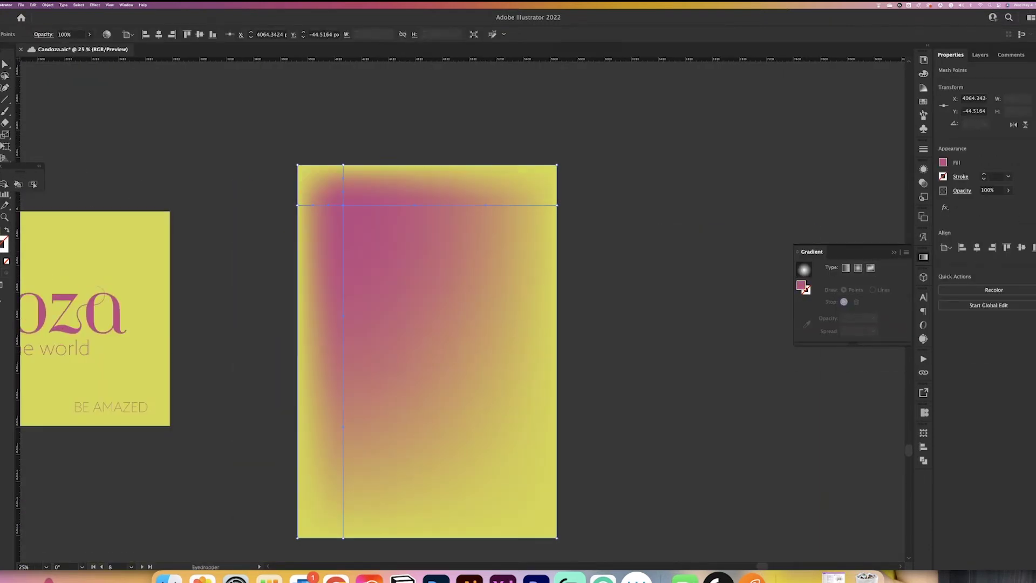
# Reshape the magenta glow by pulling the mesh point toward the corner and bending its mesh lines, and lock the background rectangle.
pyautogui.moveTo(420, 287); pyautogui.dragTo(314, 186)
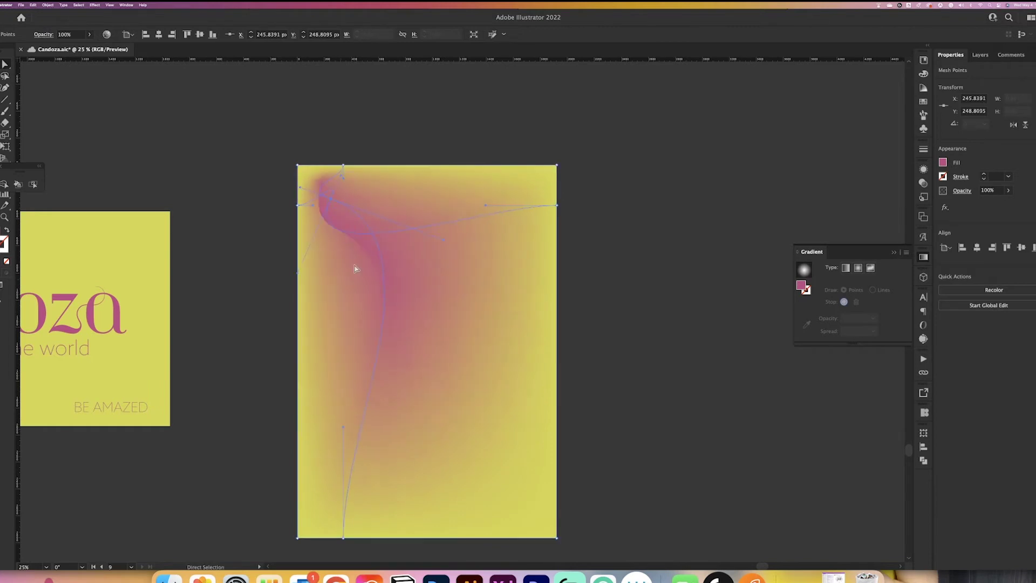
pyautogui.press('super+minus')
pyautogui.moveTo(425, 296); pyautogui.dragTo(307, 317)
pyautogui.press('super+=')
pyautogui.press('super+=')
pyautogui.press('super+=')
pyautogui.press('super+=')
pyautogui.press('super+2')
# Add large centred white text reading "we give light to the world" in Azo Sans Thin and scale it to fit the box front design.
pyautogui.press('super+minus')
pyautogui.press('super+minus')
pyautogui.press('super+minus')
pyautogui.press('super+minus')
pyautogui.press('t')
pyautogui.moveTo(313, 411); pyautogui.dragTo(450, 499)
pyautogui.write('candle')
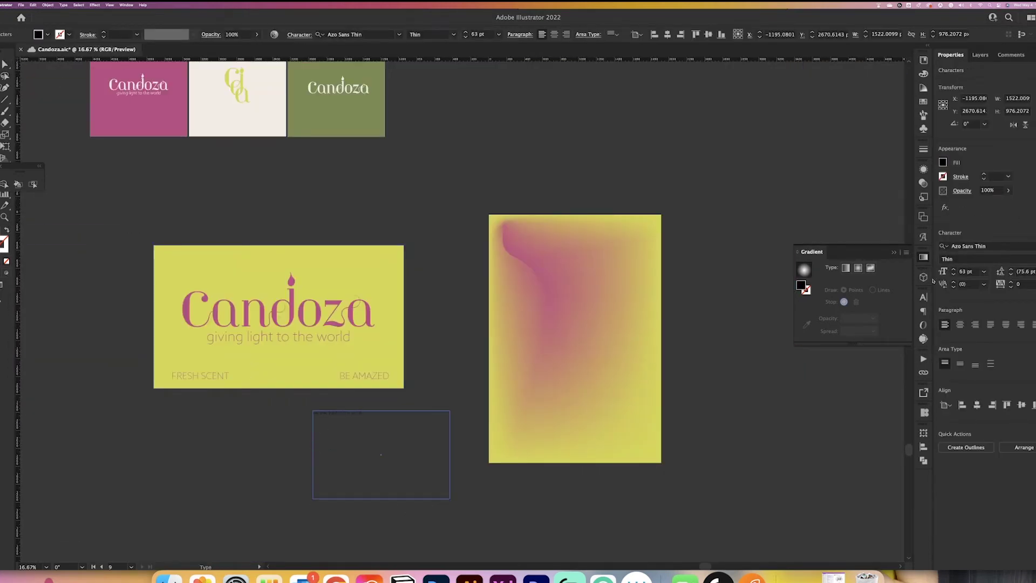
pyautogui.write('278')
pyautogui.press('Return')
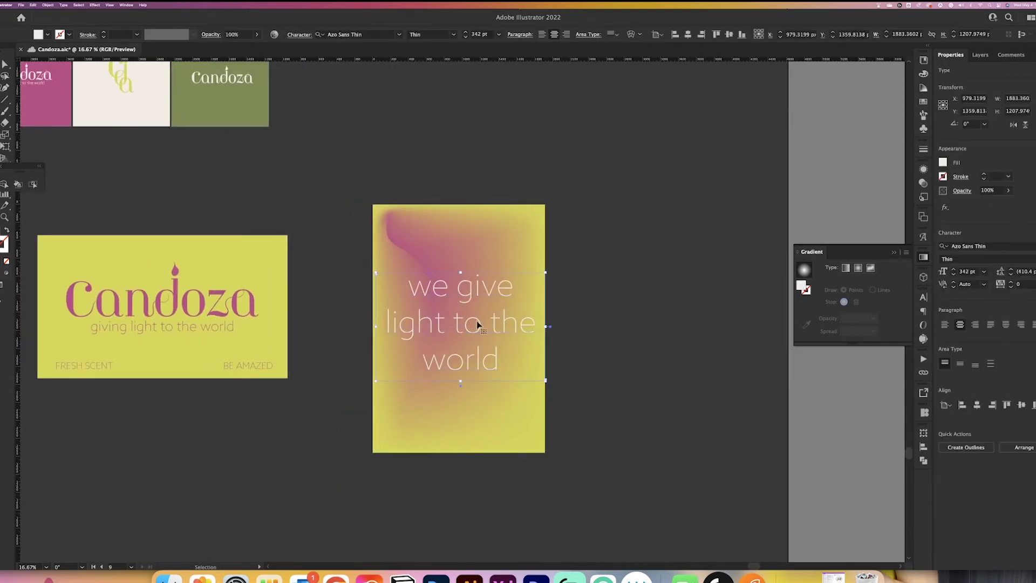
pyautogui.moveTo(546, 381); pyautogui.dragTo(539, 377)
pyautogui.click(605, 362)
# Place the magenta monogram in the box design's lower-right corner and the white Candoza logo in its upper-left corner, in front of the background.
pyautogui.moveTo(197, 147); pyautogui.dragTo(238, 194)
pyautogui.moveTo(168, 117); pyautogui.dragTo(559, 463)
pyautogui.rightClick(560, 463)
pyautogui.moveTo(572, 539)
pyautogui.click(623, 536)
pyautogui.hscroll(1, 669, 486)
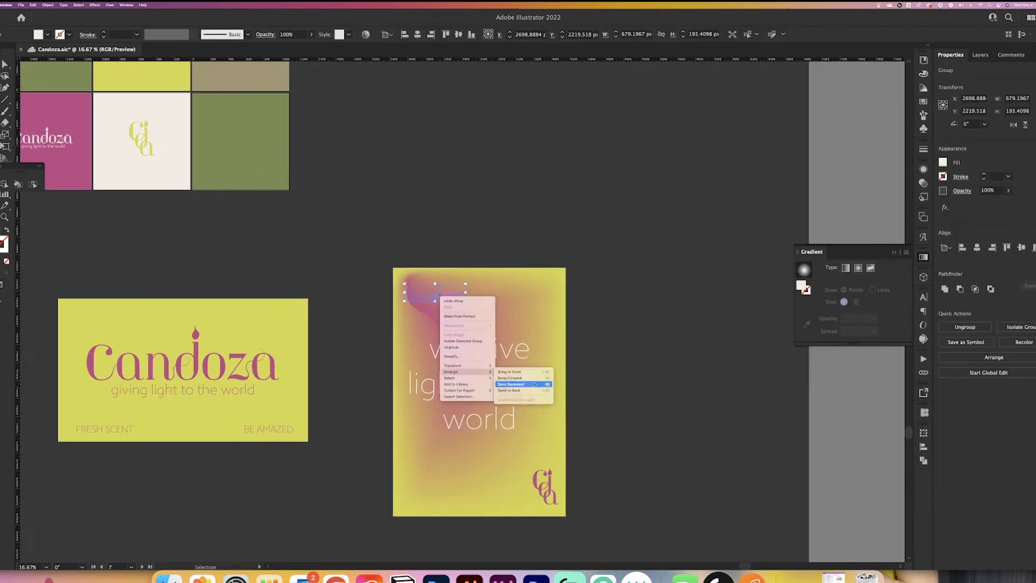
pyautogui.click(532, 382)
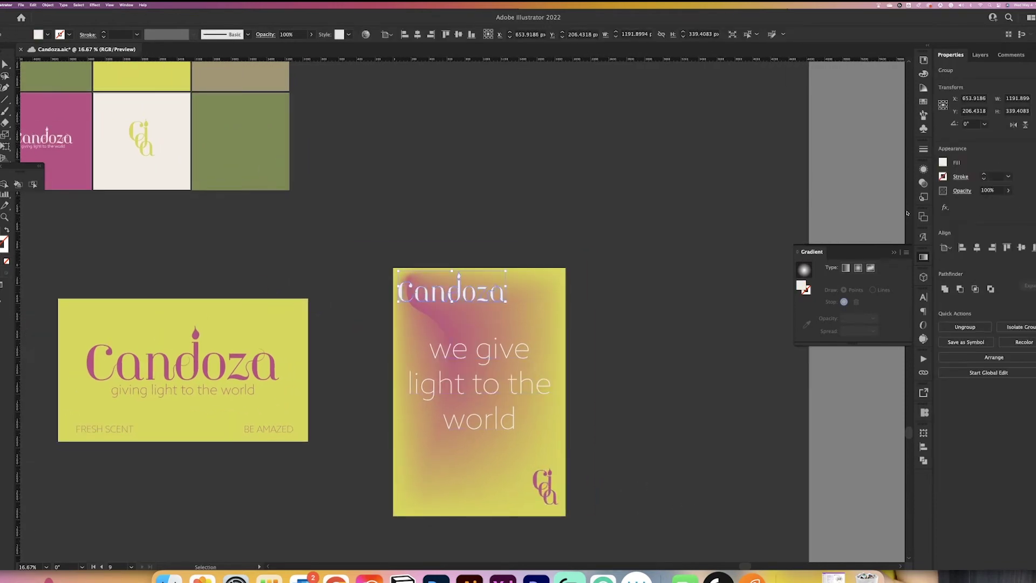
# Apply a transparency blending mode to the Candoza logo and the monogram so both fade into the gradient.
pyautogui.click(924, 183)
pyautogui.click(705, 324)
pyautogui.click(459, 296)
pyautogui.click(821, 284)
pyautogui.click(547, 489)
pyautogui.click(821, 179)
pyautogui.click(821, 284)
pyautogui.click(577, 546)
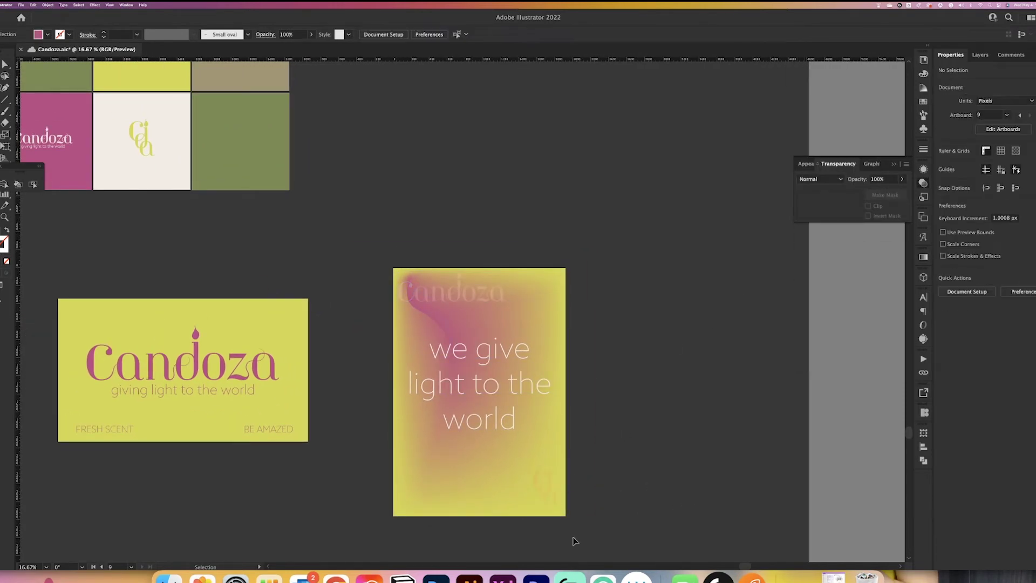
# Replace the monogram with small magenta texts "12 OZ" and "fresh scent" in the box design's two lower corners, set slightly inward.
pyautogui.click(540, 502)
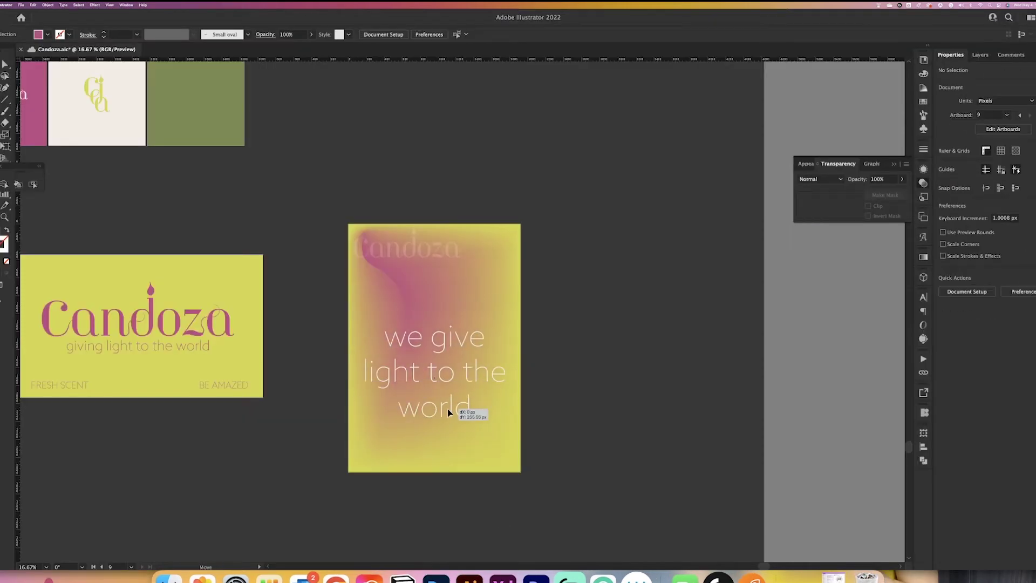
pyautogui.moveTo(456, 416); pyautogui.dragTo(505, 460)
pyautogui.rightClick(375, 462)
pyautogui.click(336, 578)
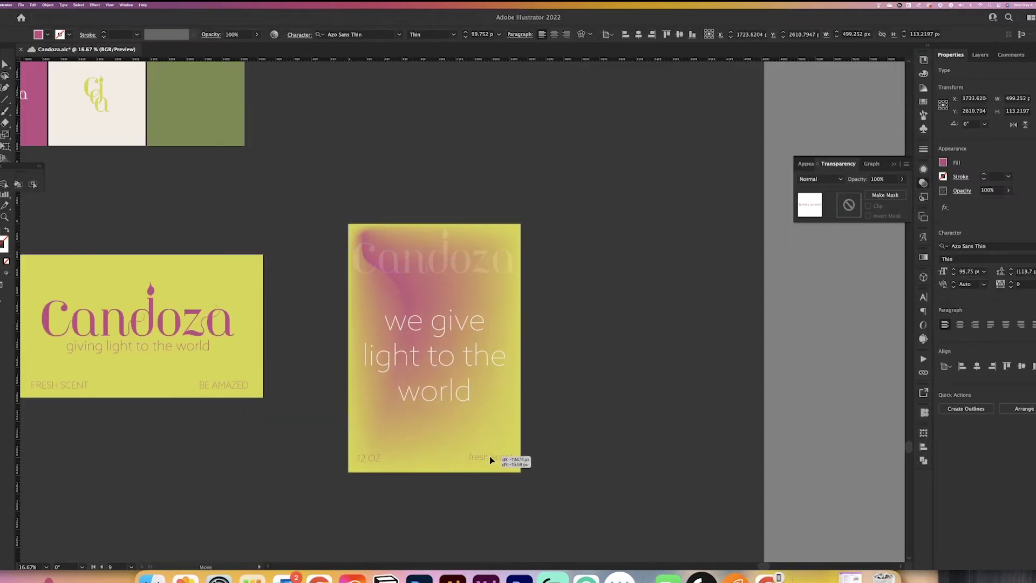
pyautogui.click(684, 481)
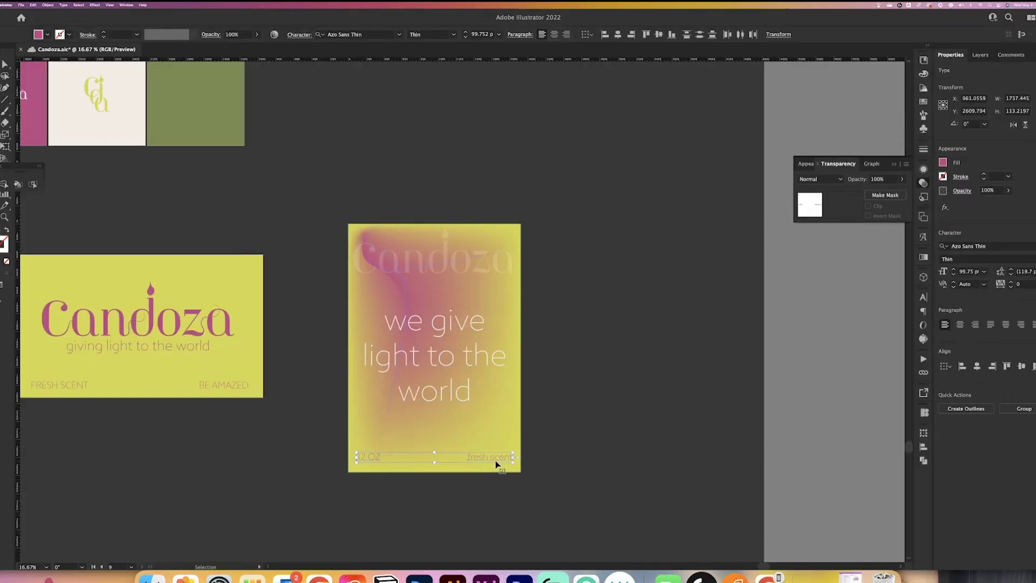
pyautogui.moveTo(495, 463); pyautogui.dragTo(484, 462)
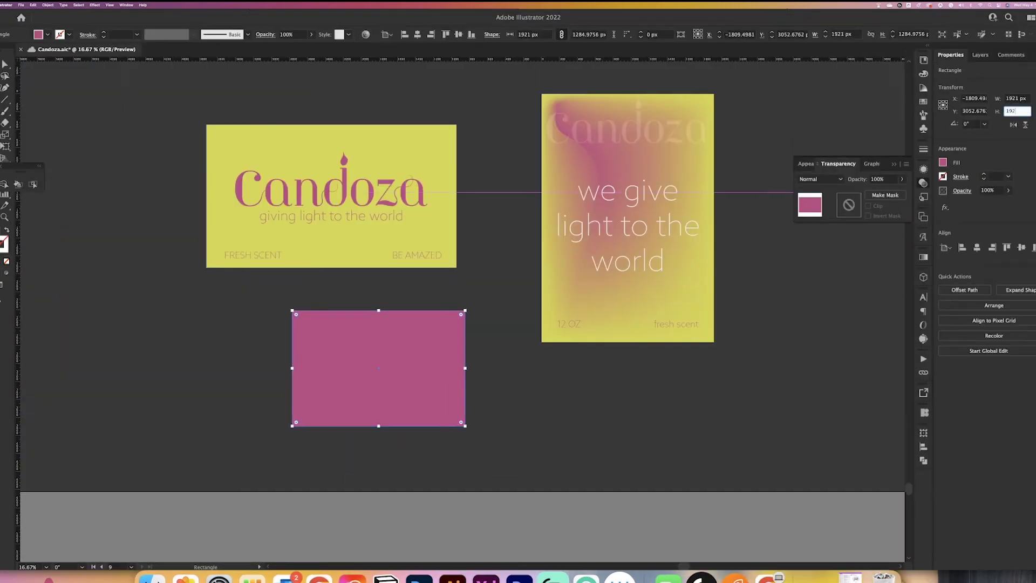
# Draw a 1921 × 1921 px magenta square below the label and give it a yellow-green gradient mesh glow toward its upper-left corner.
pyautogui.write('192')
pyautogui.press('Return')
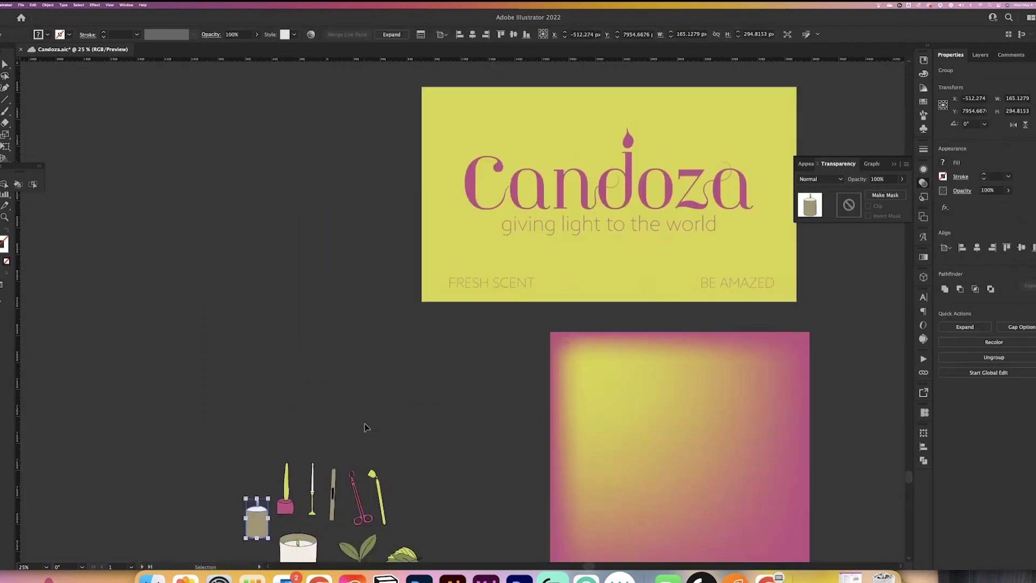
pyautogui.scroll(-4, 363, 425)
# Rearrange and rotate the candle, leaf, trimmer and snuffer illustrations into a compact, evenly spaced cluster beside the gradient square.
pyautogui.click(354, 338)
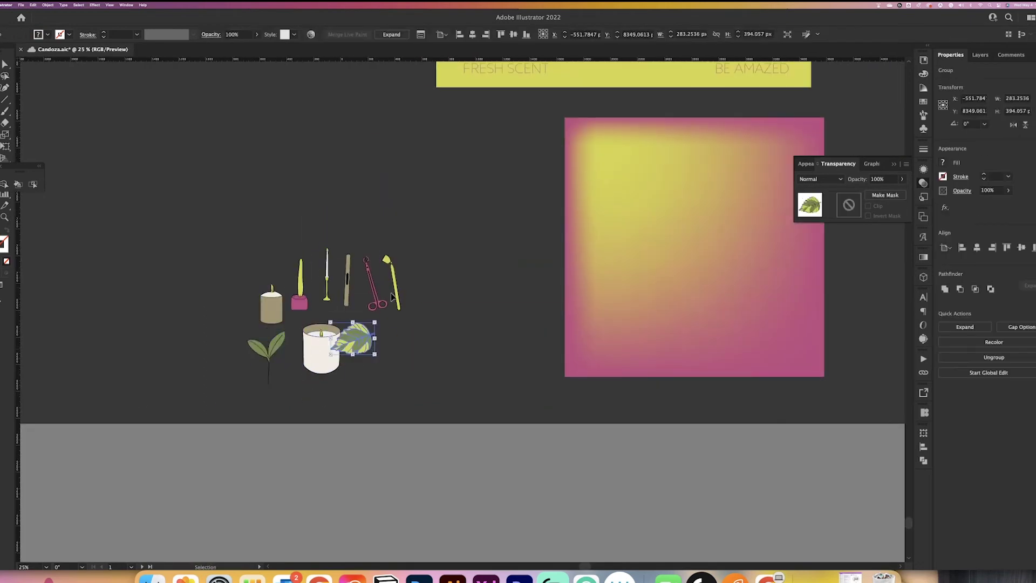
pyautogui.click(373, 287)
pyautogui.click(413, 259)
pyautogui.moveTo(364, 257); pyautogui.dragTo(380, 299)
pyautogui.click(413, 270)
pyautogui.click(347, 279)
pyautogui.moveTo(352, 253); pyautogui.dragTo(359, 255)
pyautogui.moveTo(347, 280); pyautogui.dragTo(314, 300)
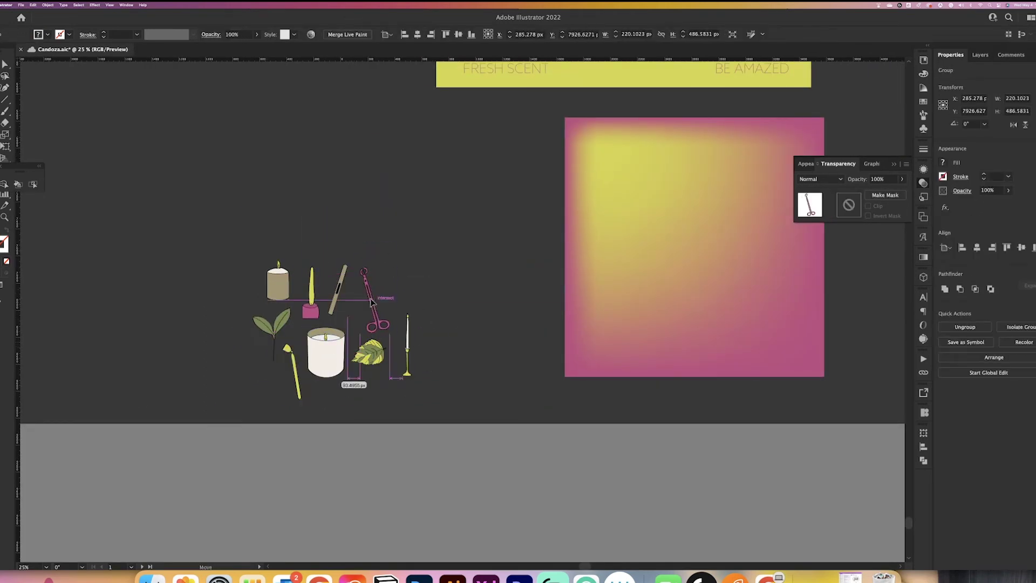
pyautogui.moveTo(393, 283); pyautogui.dragTo(388, 281)
pyautogui.moveTo(295, 371); pyautogui.dragTo(297, 357)
pyautogui.click(277, 285)
pyautogui.moveTo(292, 260); pyautogui.dragTo(286, 256)
# Turn the illustration cluster into a Brick by Row pattern, even out its element spacing and overlay the gradient square with it.
pyautogui.moveTo(162, 238); pyautogui.dragTo(464, 423)
pyautogui.click(48, 5)
pyautogui.click(146, 168)
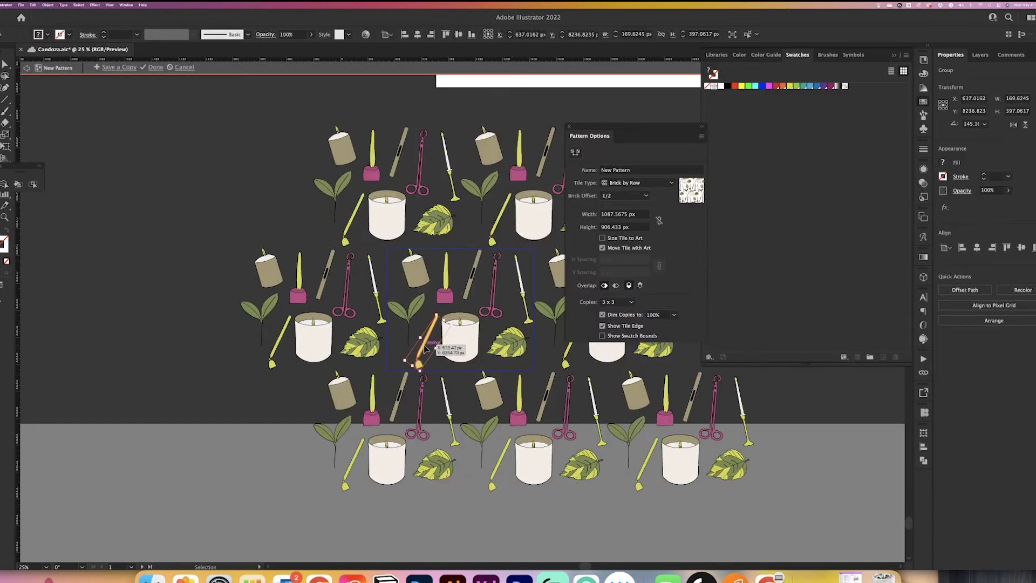
pyautogui.moveTo(469, 347); pyautogui.dragTo(467, 354)
pyautogui.moveTo(468, 300); pyautogui.dragTo(465, 298)
pyautogui.moveTo(524, 293); pyautogui.dragTo(521, 290)
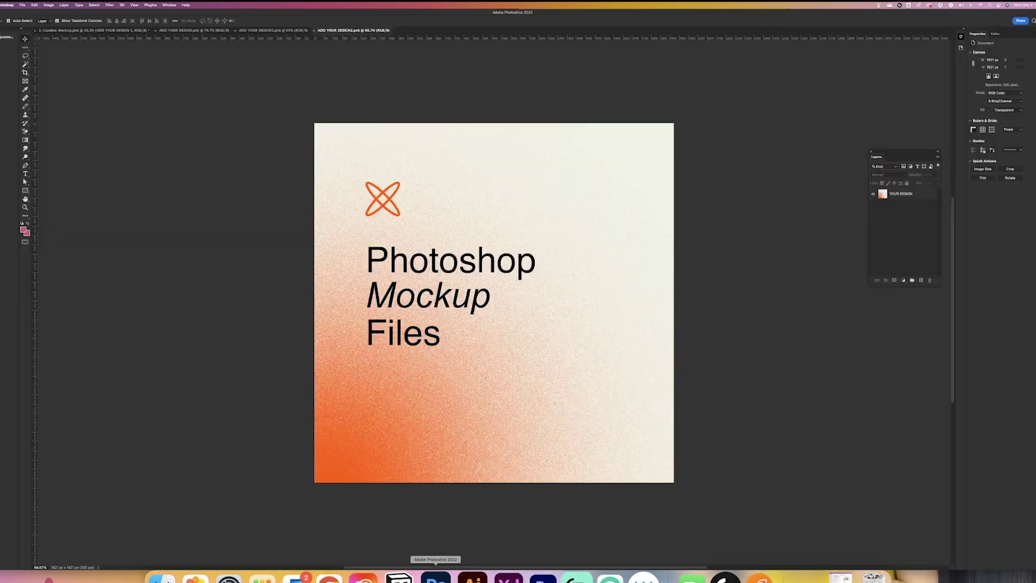
# In Photoshop, paste the patterned square into the box top's smart object, save it and return to the 1-Candles Mockup document.
pyautogui.hotkey('ctrl', 'v')
pyautogui.press('Return')
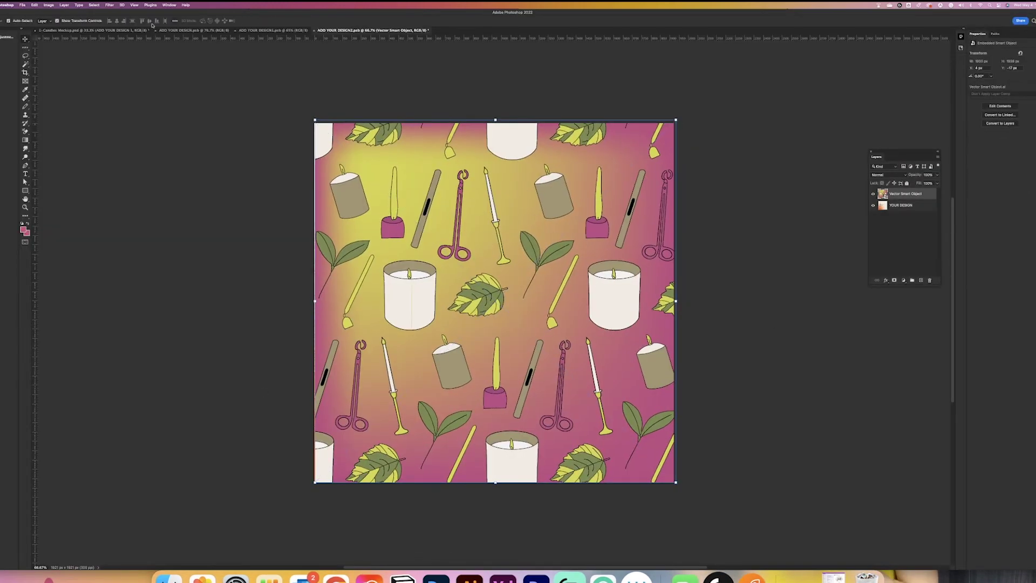
pyautogui.click(142, 141)
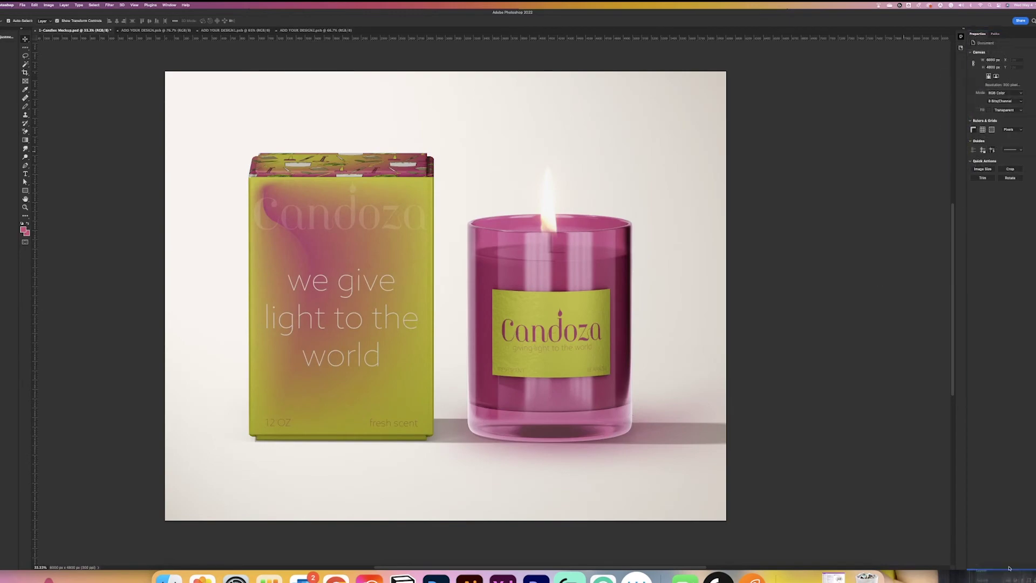